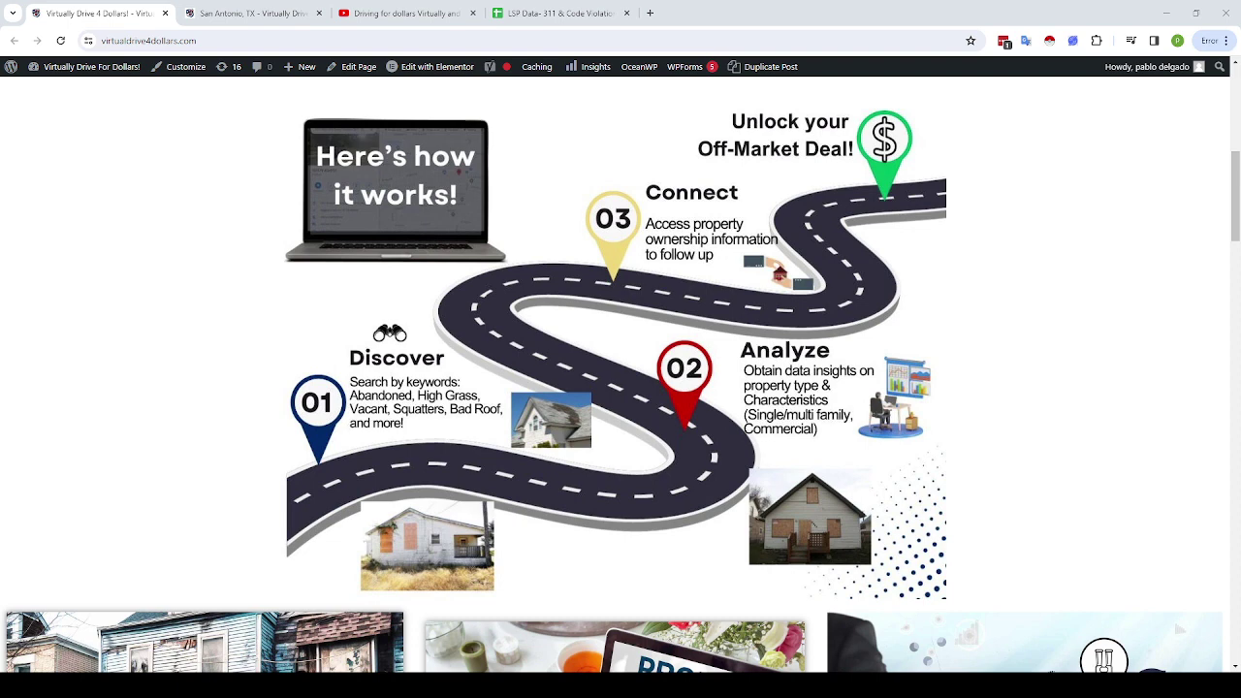
Step: Switch to the San Antonio, TX data page and examine its filter fields and the property complaint table
left_click(253, 13)
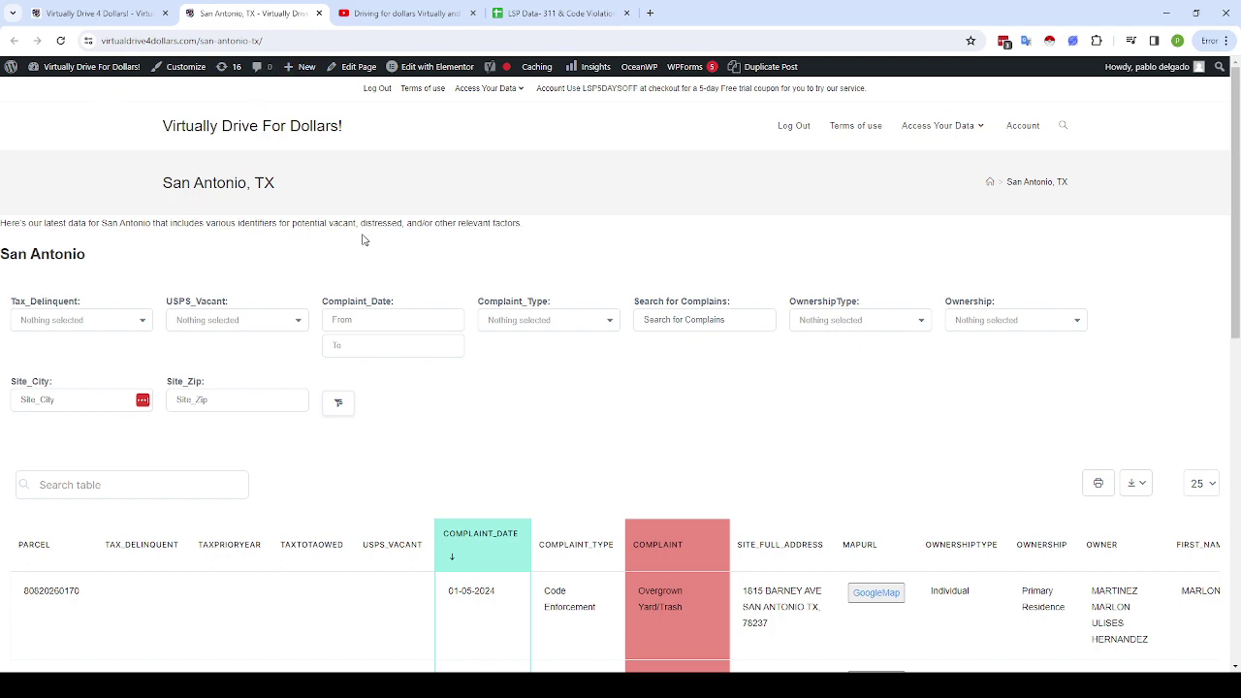
scroll(327, 288, "down", 2)
scroll(936, 304, "up", 2)
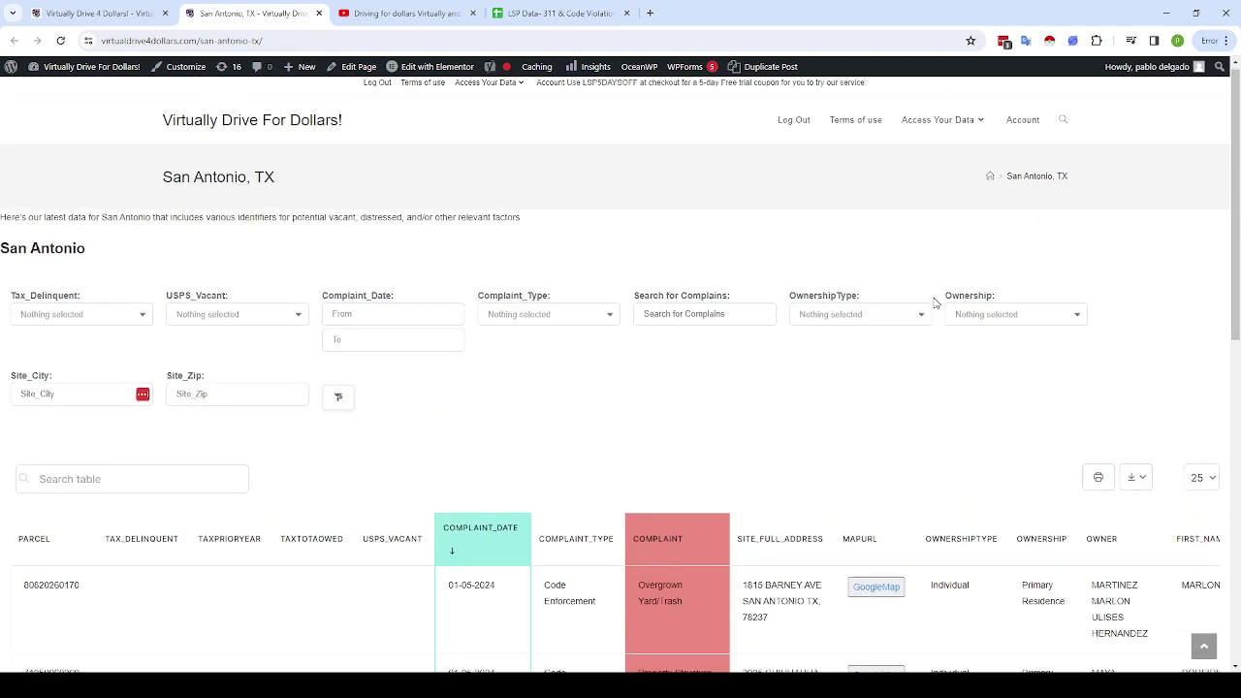
scroll(472, 327, "down", 1)
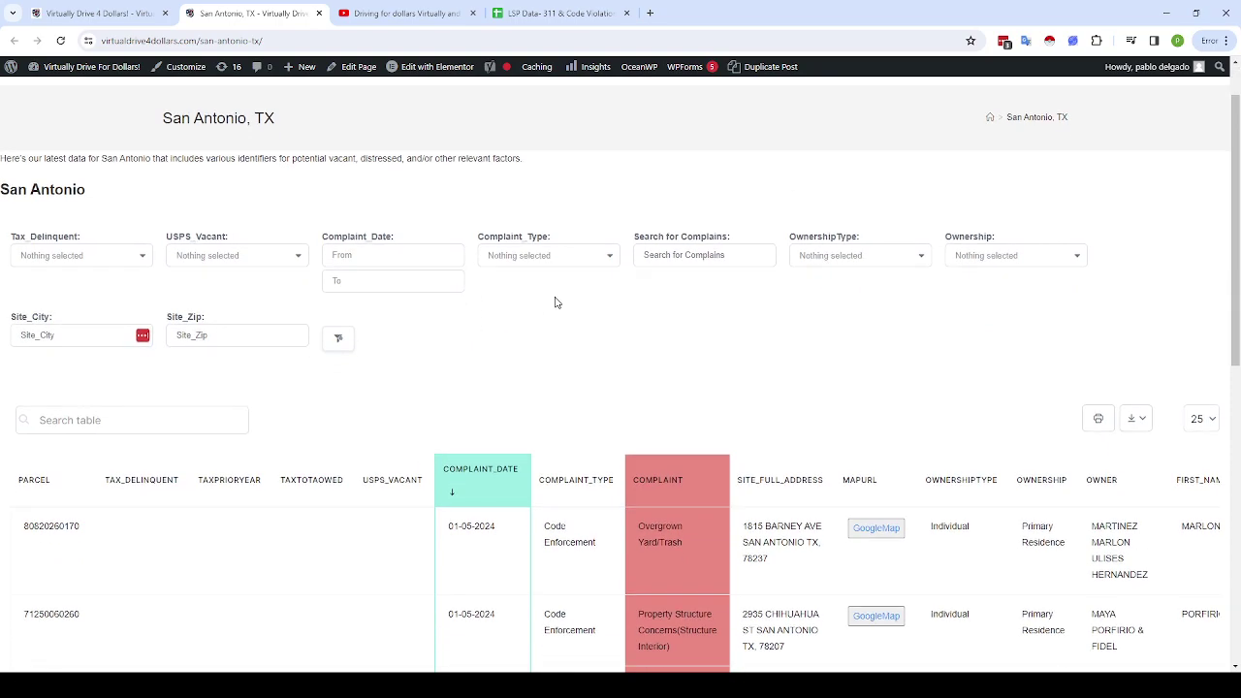
scroll(555, 302, "down", 2)
scroll(332, 285, "up", 2)
scroll(360, 297, "down", 2)
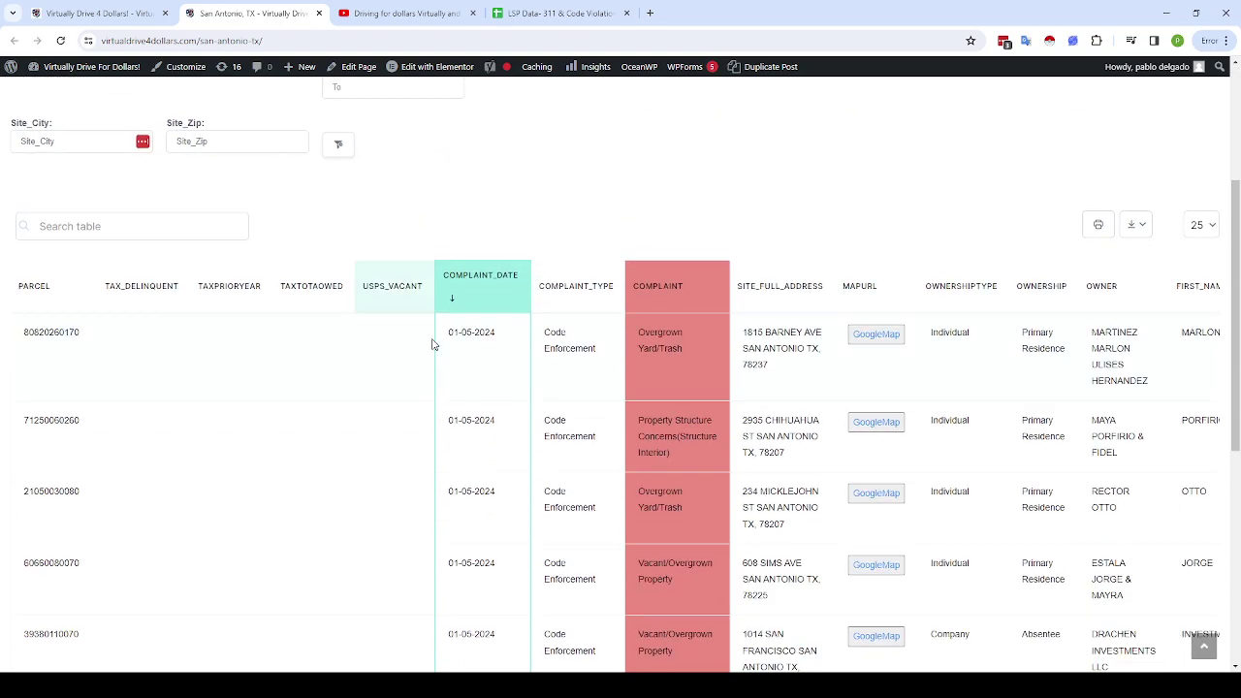
scroll(514, 329, "down", 3)
scroll(502, 362, "up", 5)
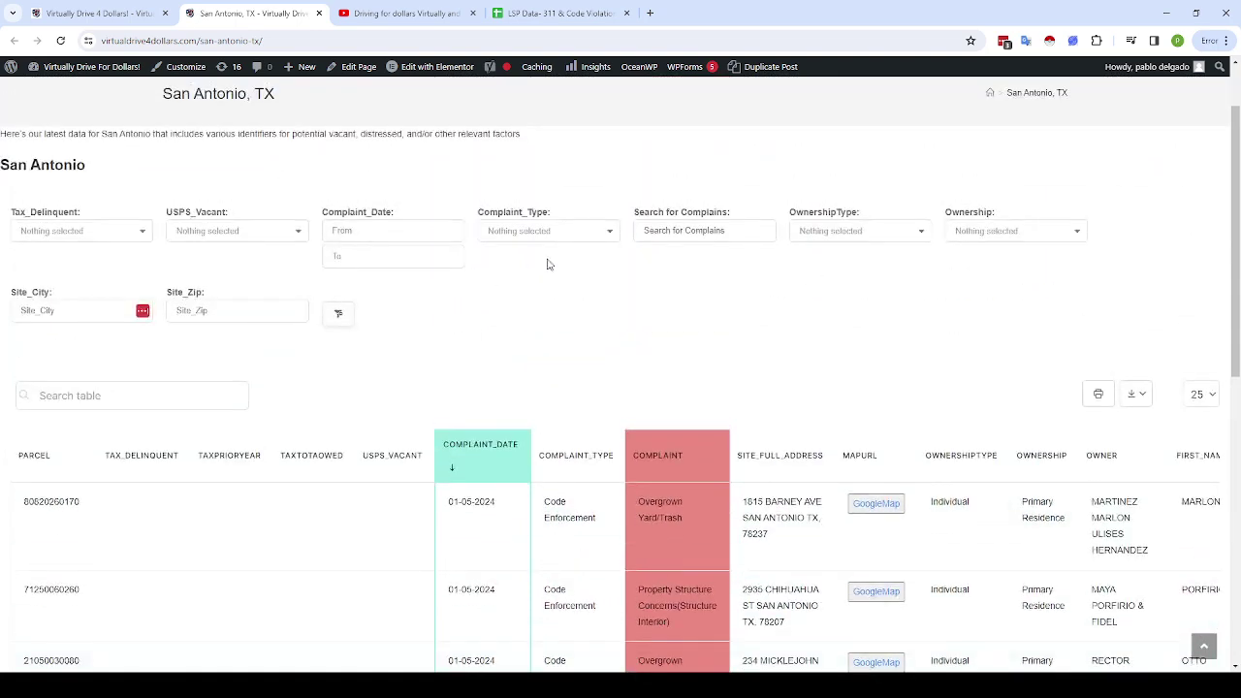
scroll(514, 372, "up", 1)
scroll(512, 369, "down", 3)
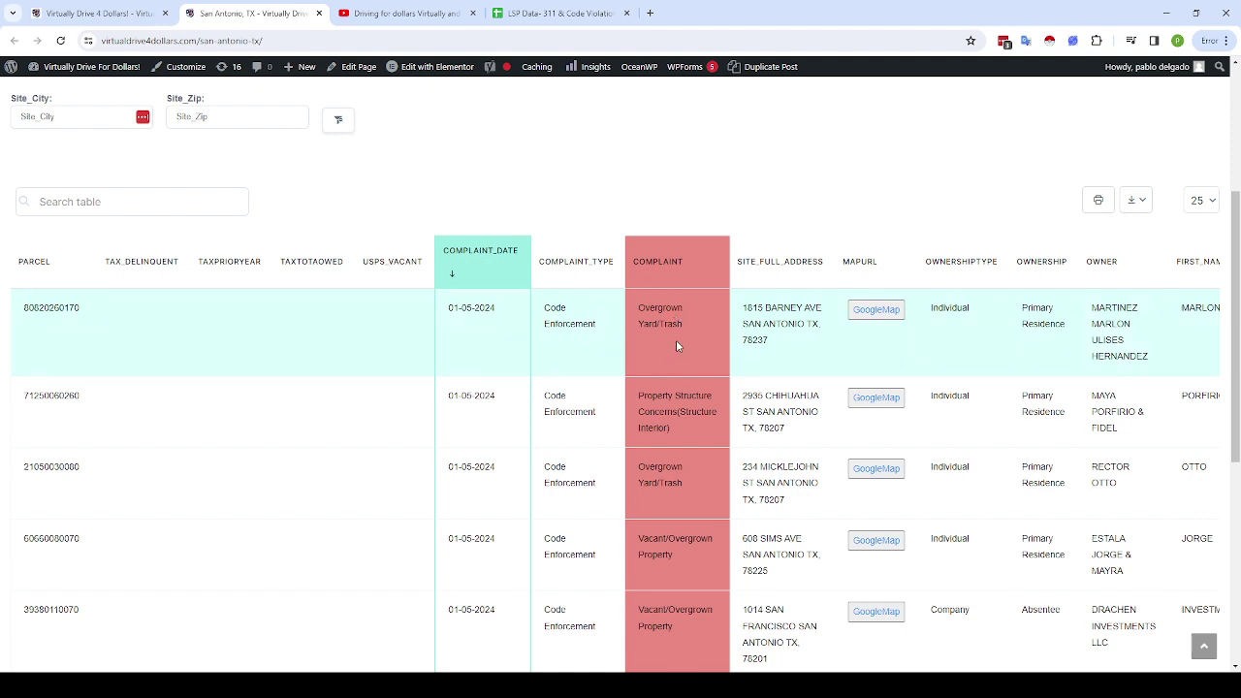
Step: Open the Google Maps links for the first five properties in the San Antonio complaint table
triple_click(786, 308)
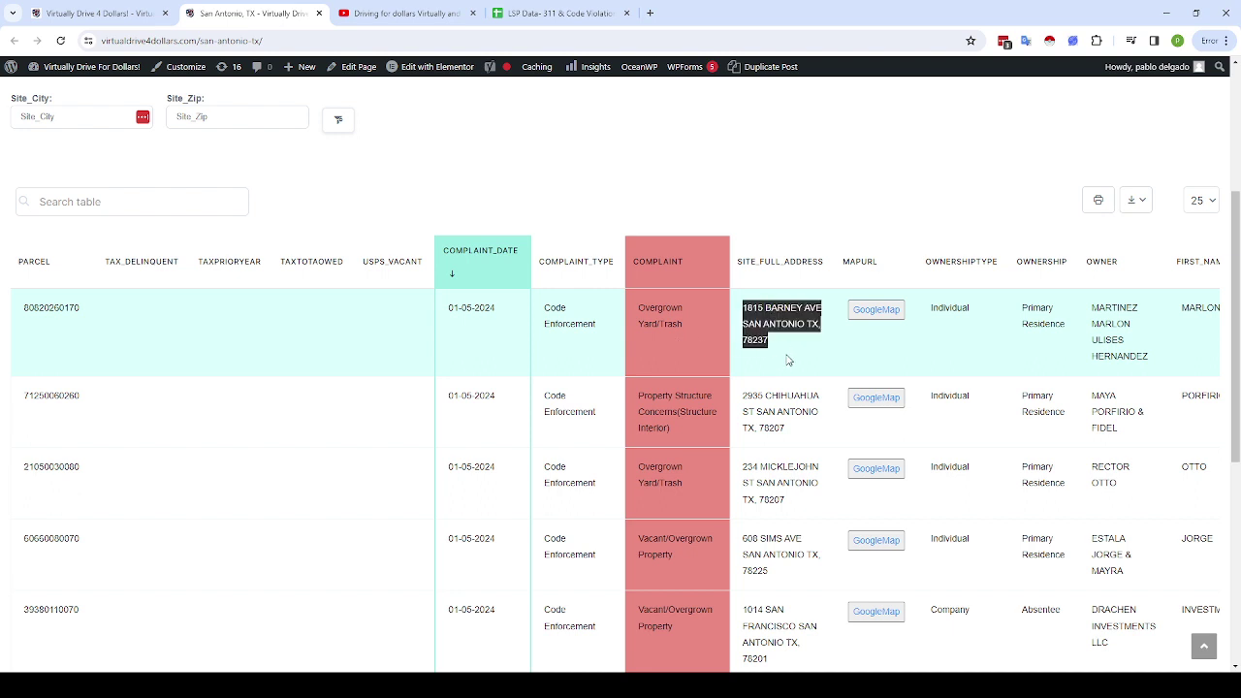
left_click(757, 341)
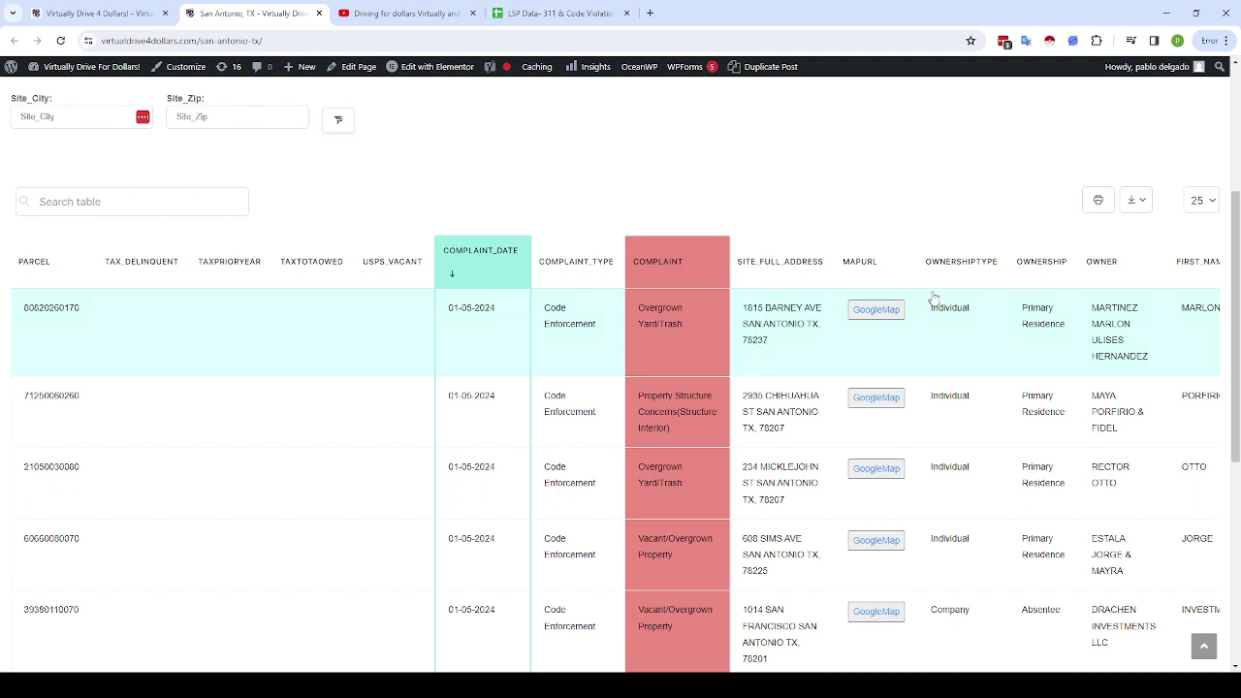
left_click(876, 310)
left_click(876, 398)
left_click(873, 469)
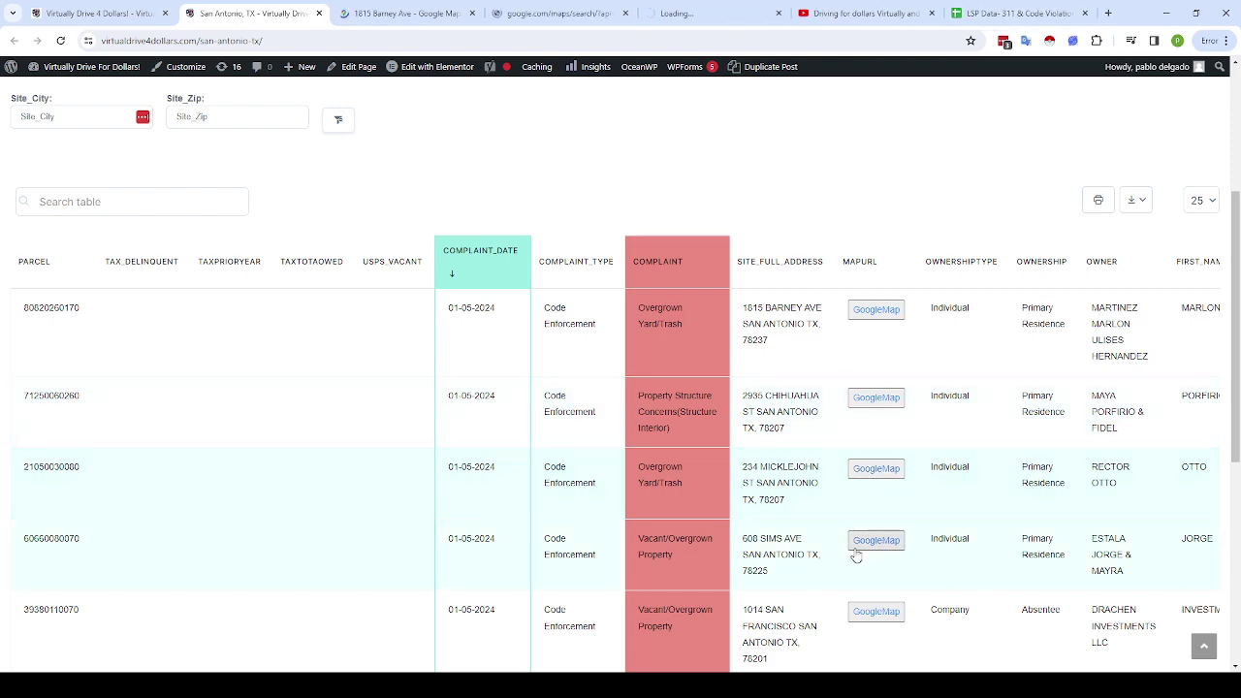
left_click(862, 543)
left_click(875, 611)
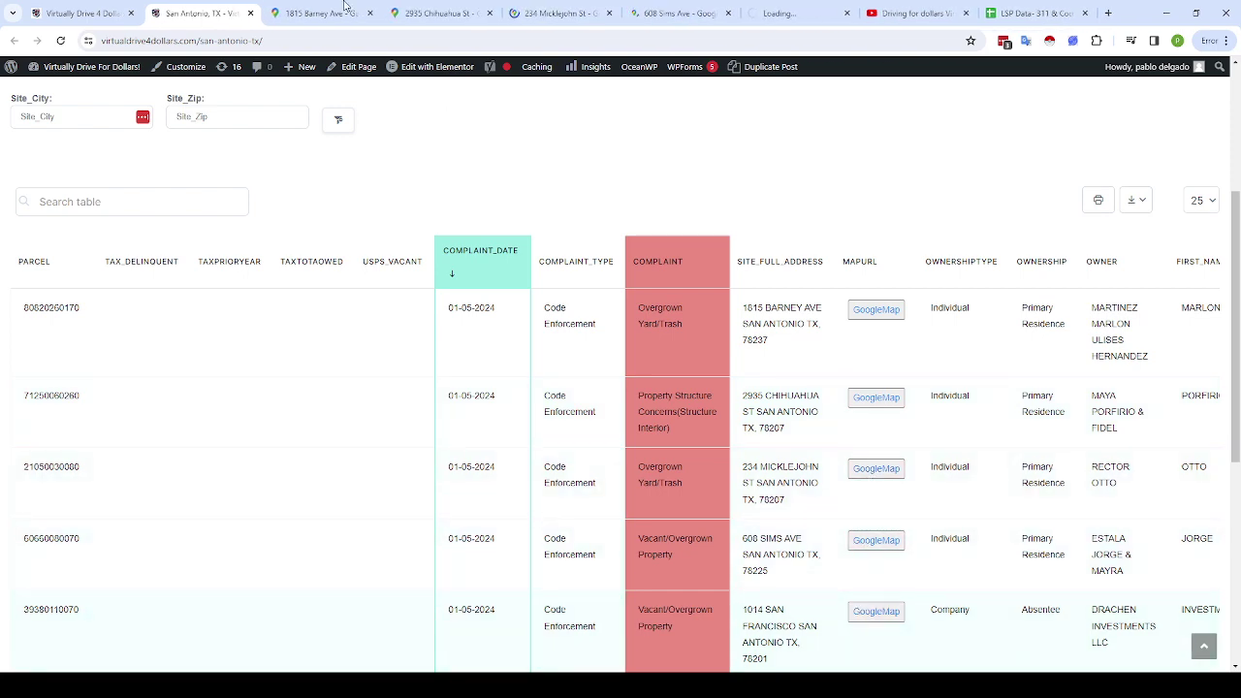
Step: Inspect the first two mapped properties in Street View, closing each map page once viewed
left_click(320, 12)
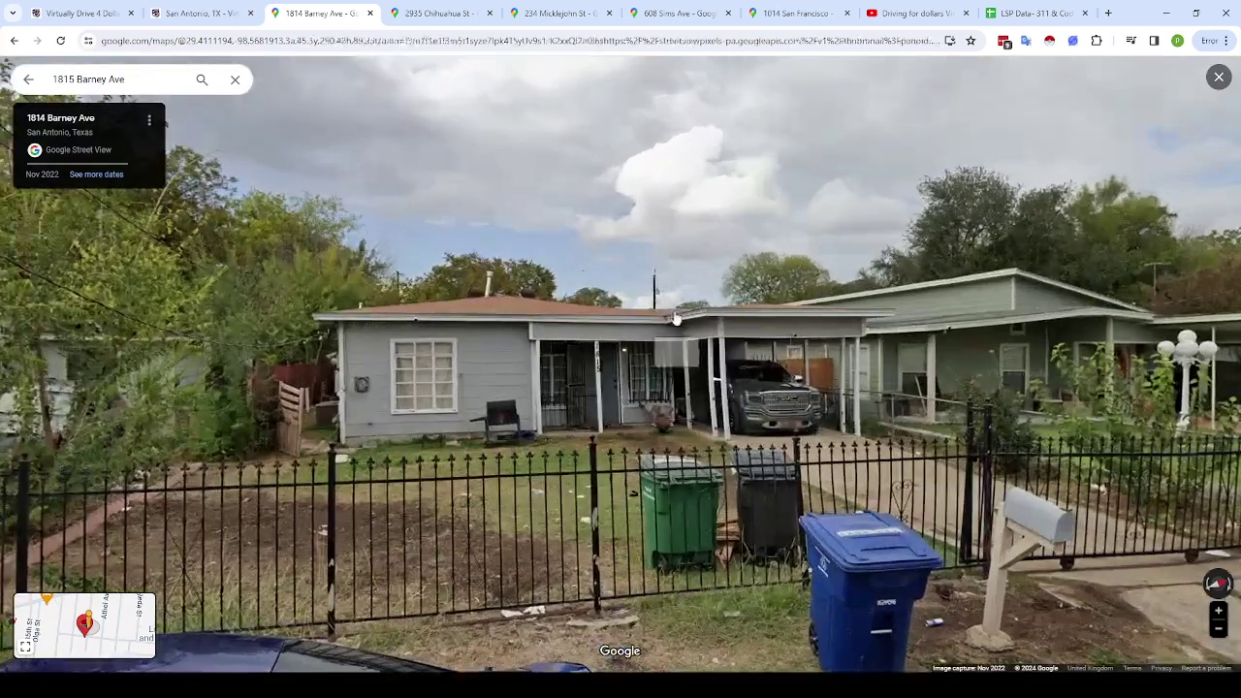
left_click(370, 13)
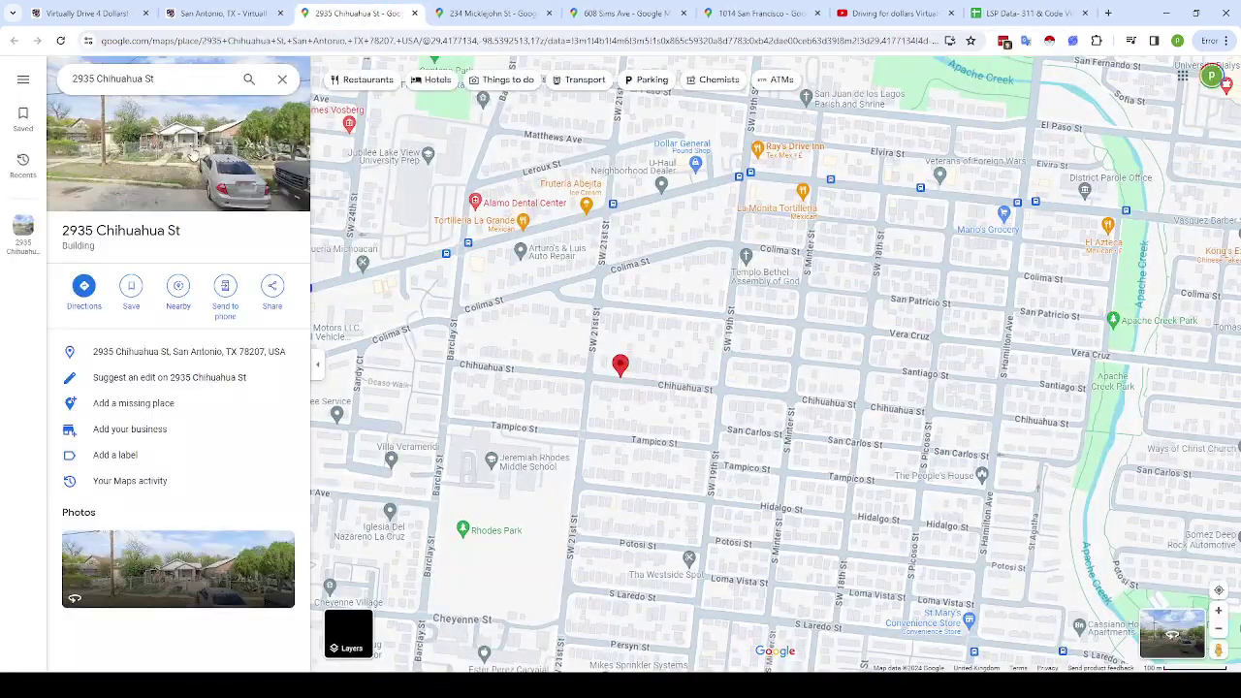
left_click(223, 152)
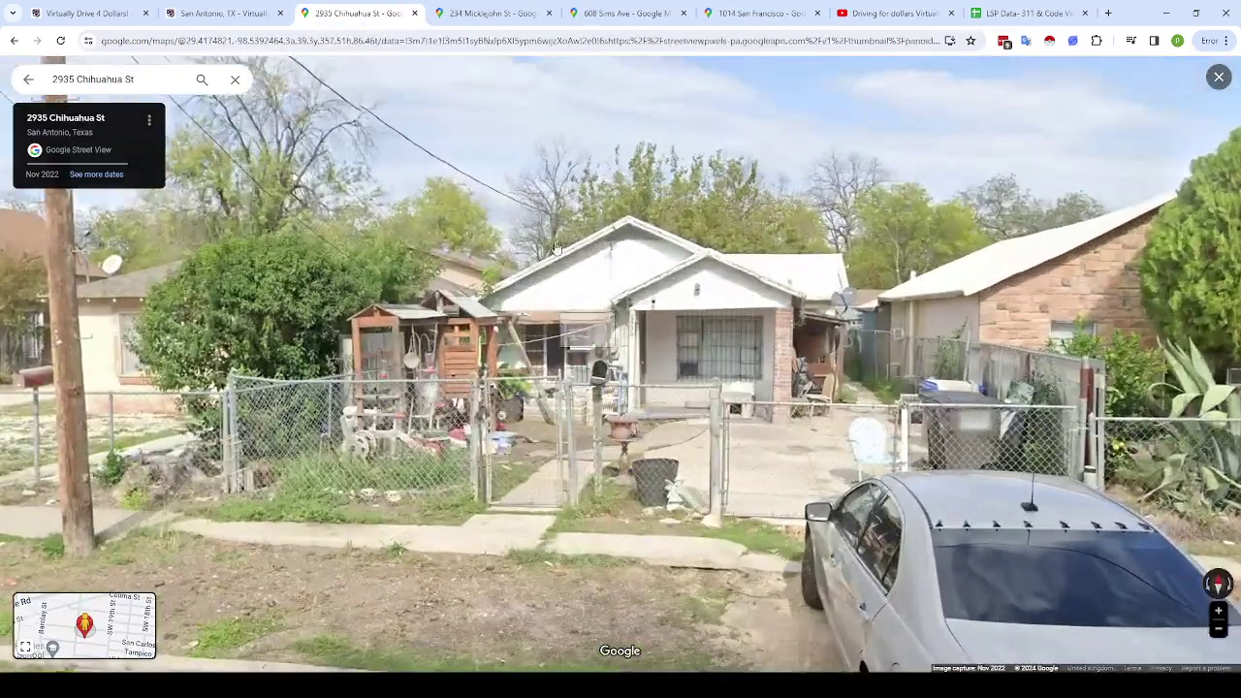
left_click(414, 12)
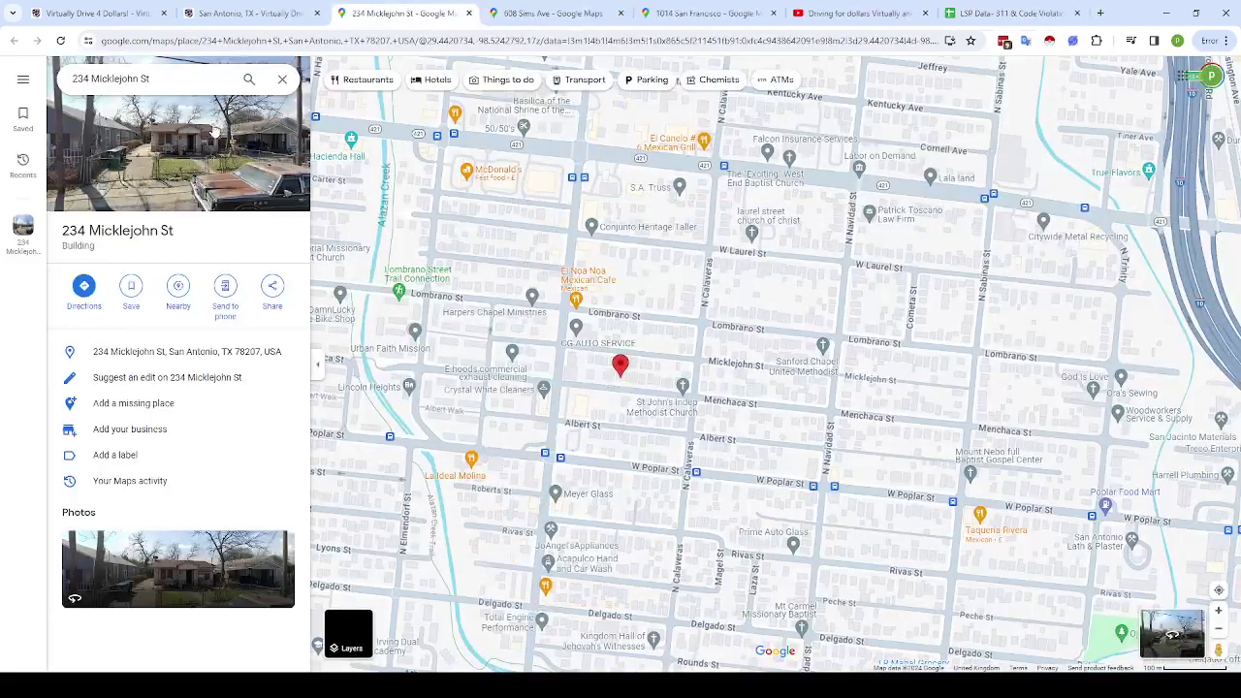
Step: Inspect the third and fourth mapped properties in Street View and close all remaining map pages
left_click(178, 146)
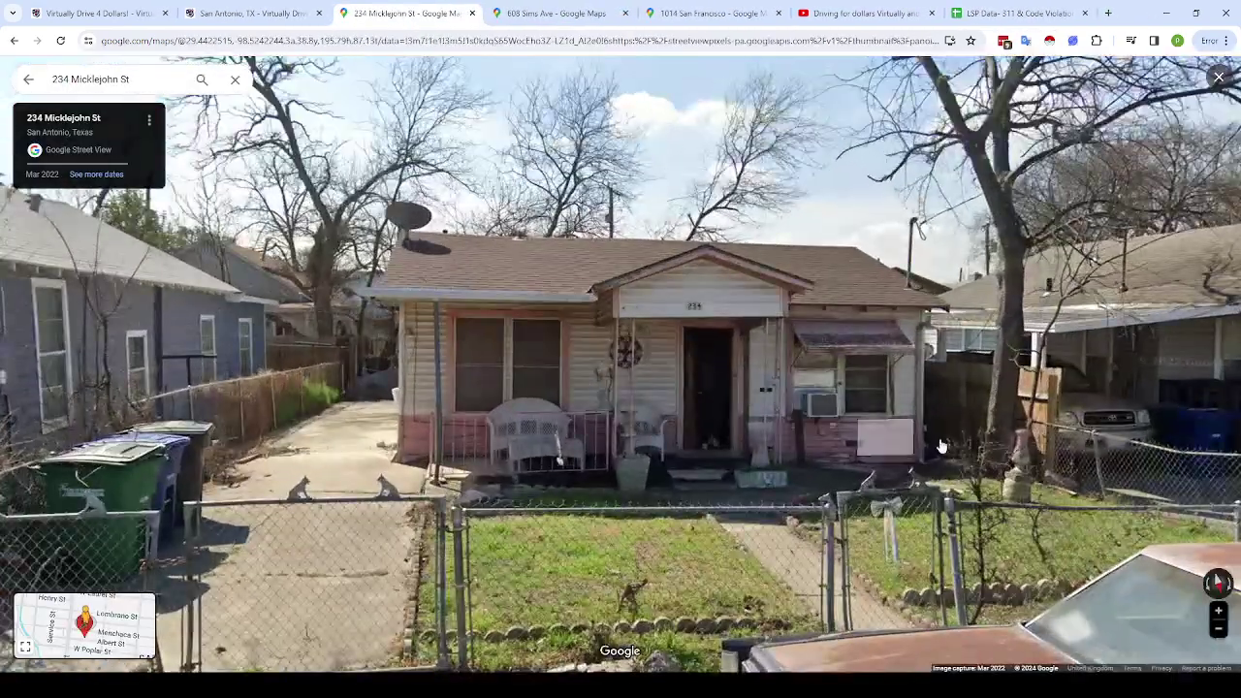
left_click(473, 13)
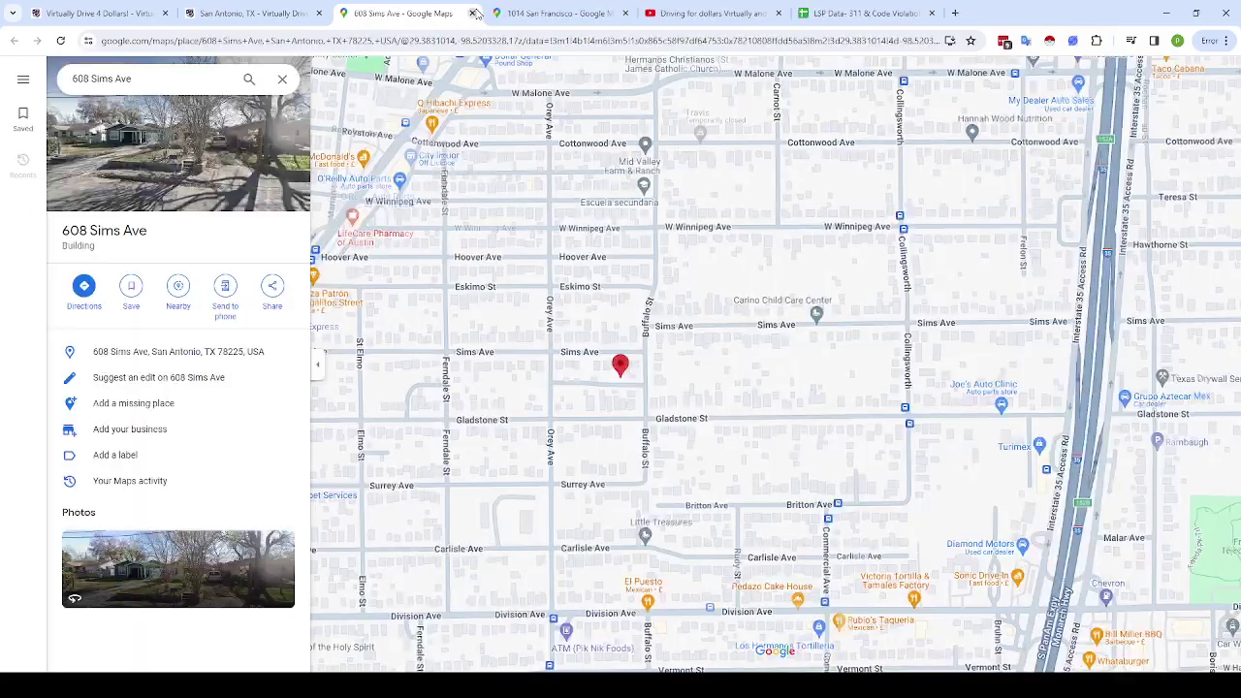
left_click(178, 145)
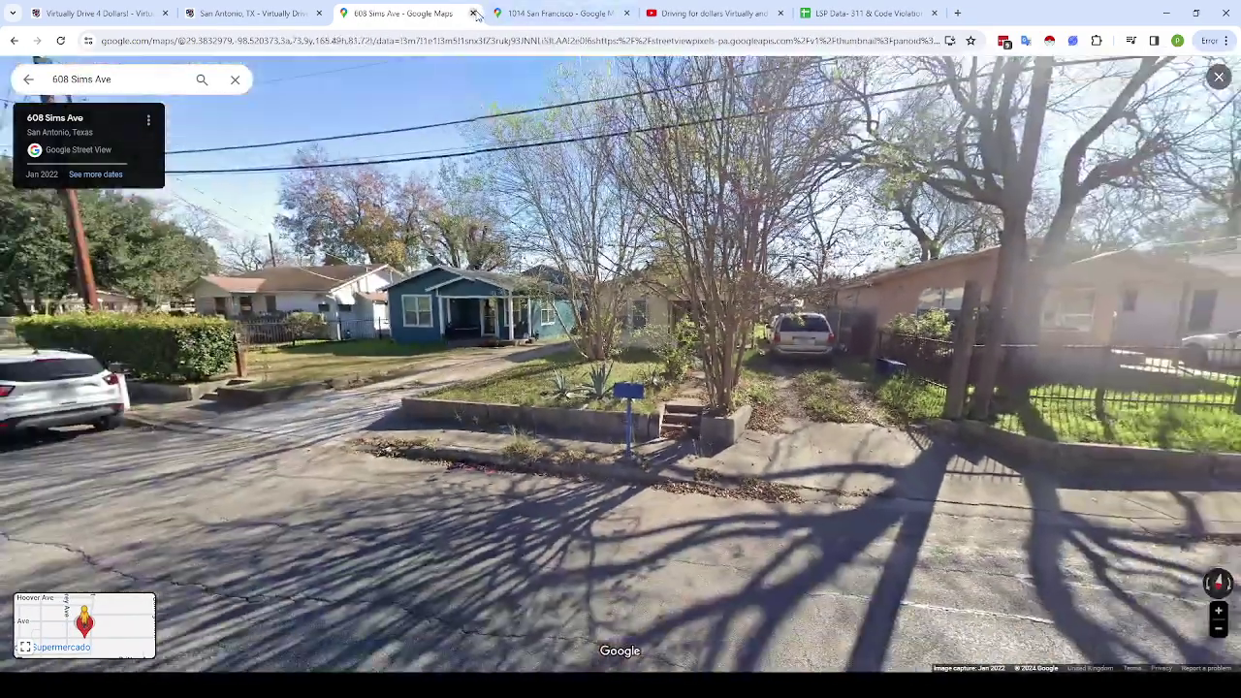
left_click(473, 12)
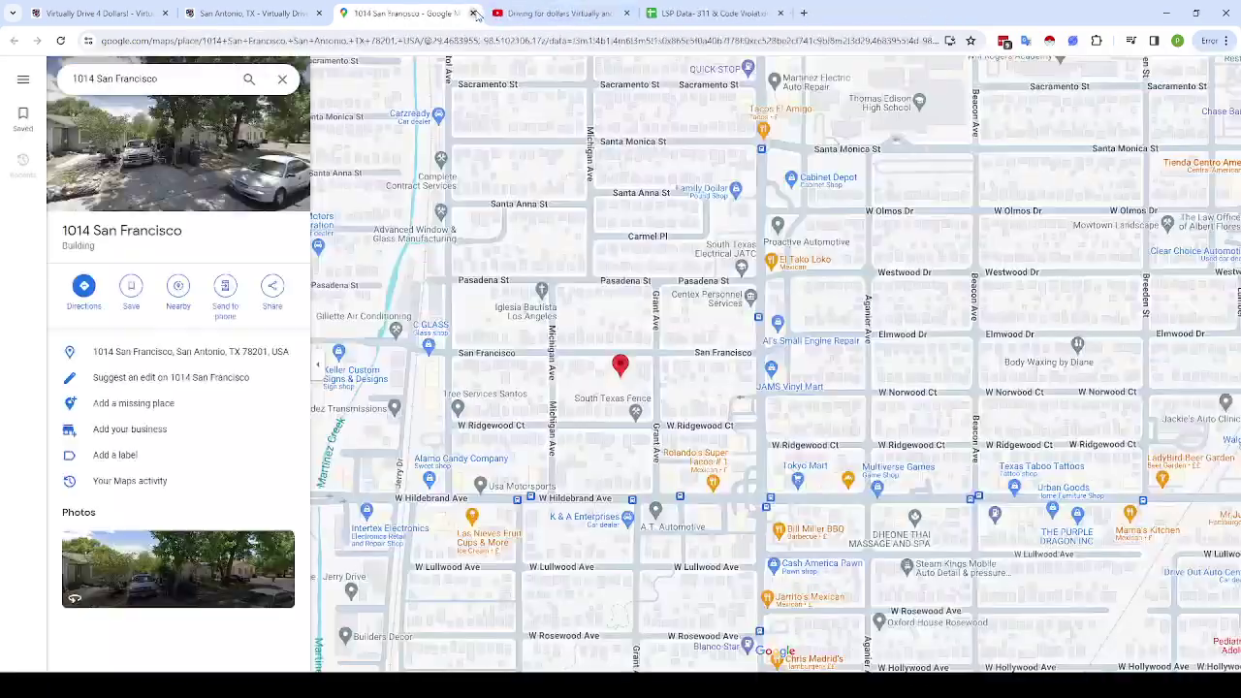
left_click(473, 12)
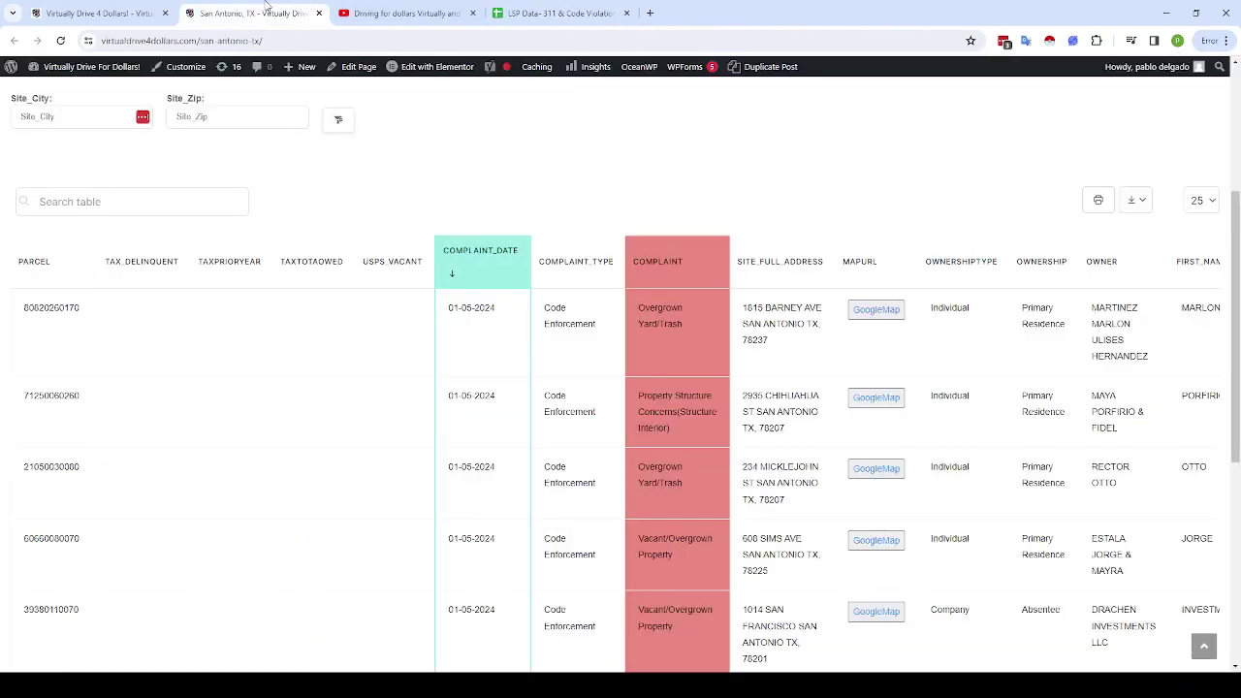
Step: Filter the San Antonio property table to Tax_Delinquent "Yes"
scroll(161, 263, "up", 3)
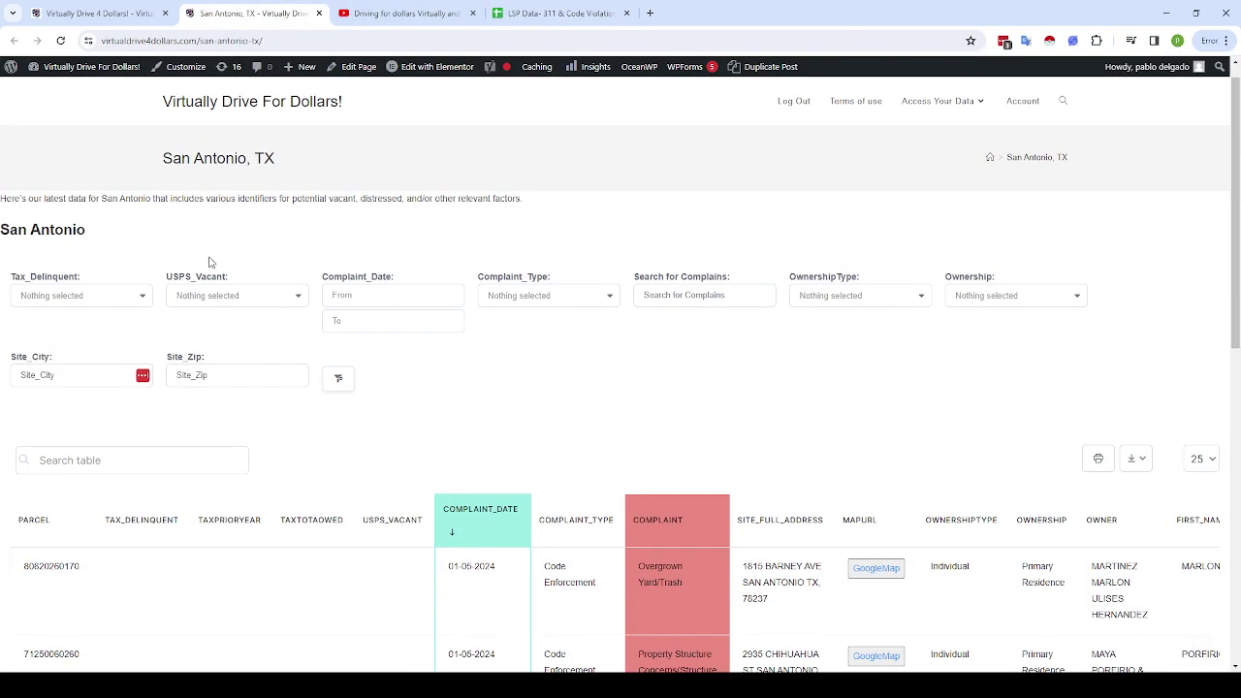
left_click(78, 295)
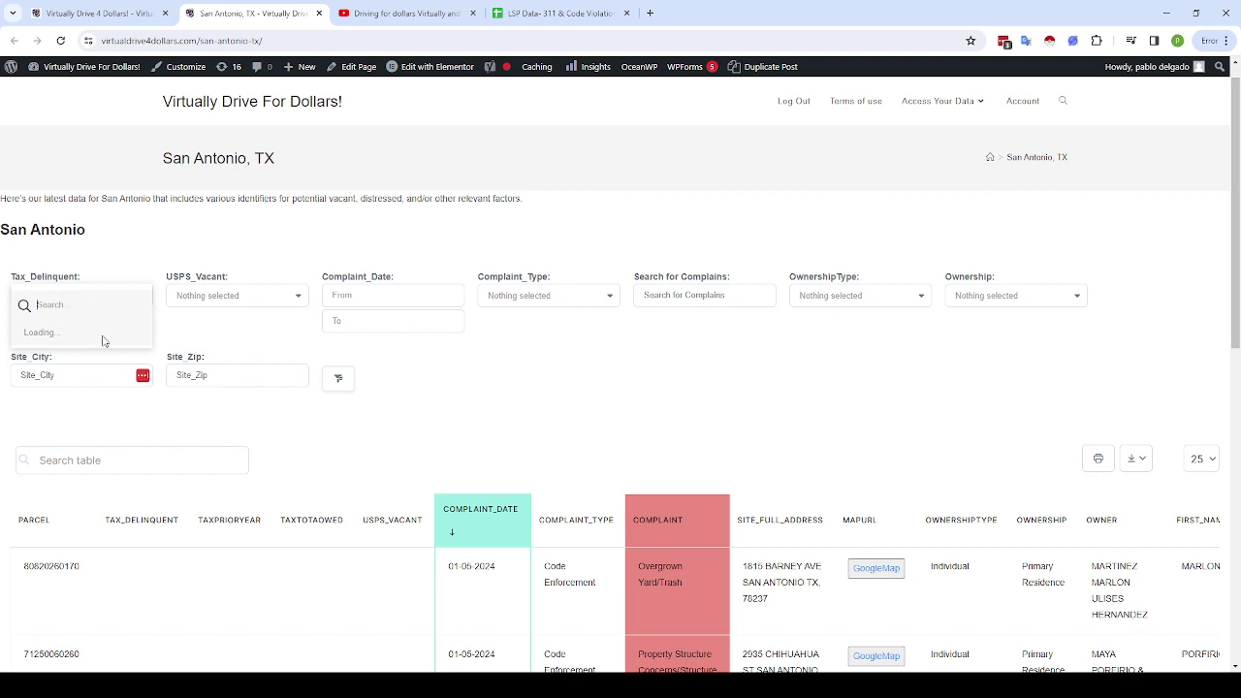
scroll(68, 340, "down", 1)
left_click(48, 276)
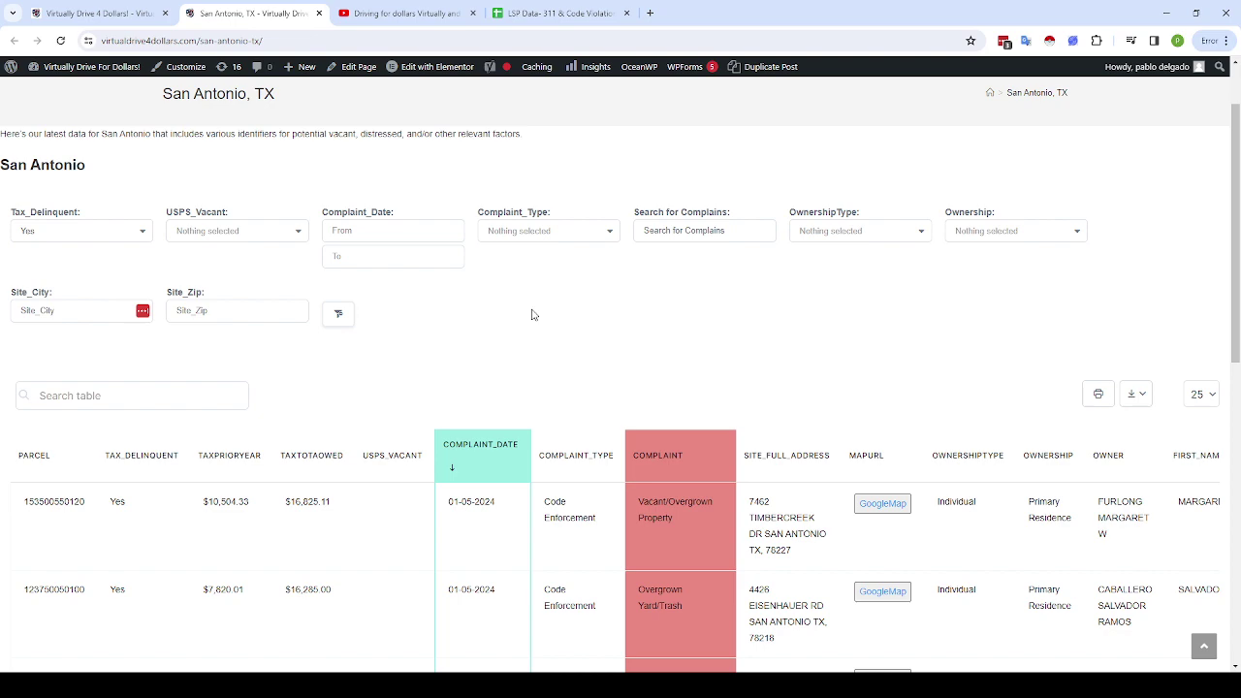
Step: Narrow the tax-delinquent listings to complaints containing "vacant"
scroll(298, 513, "down", 2)
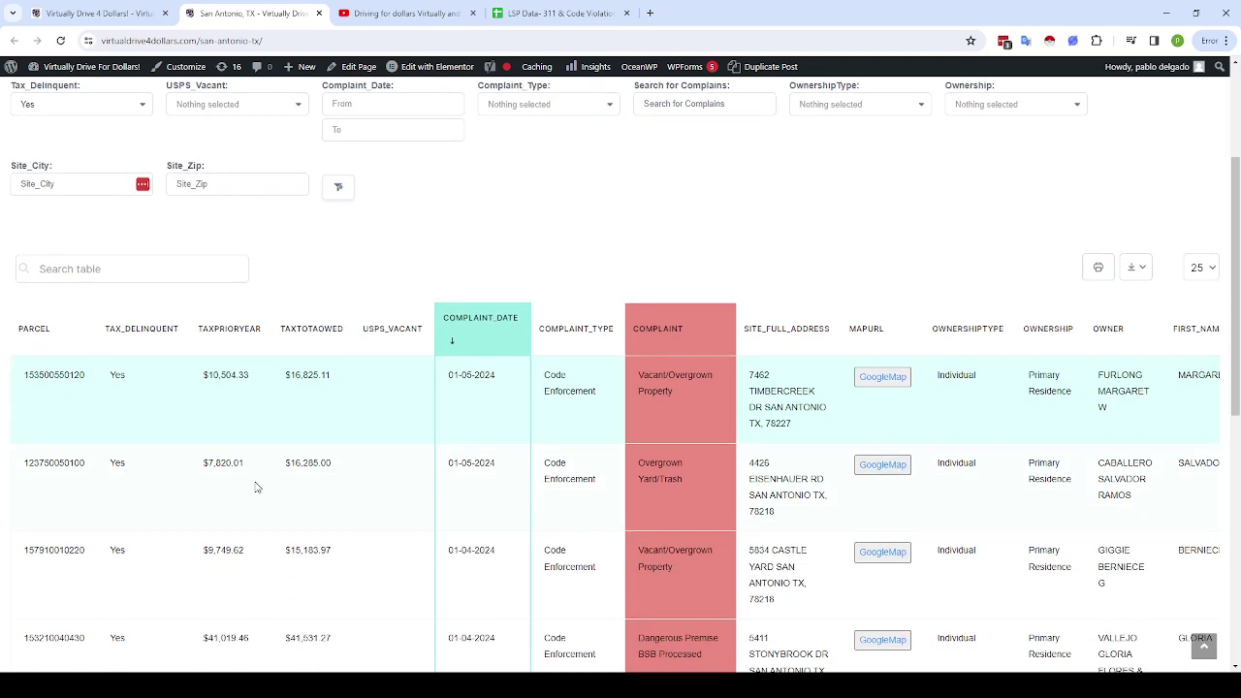
scroll(326, 421, "up", 1)
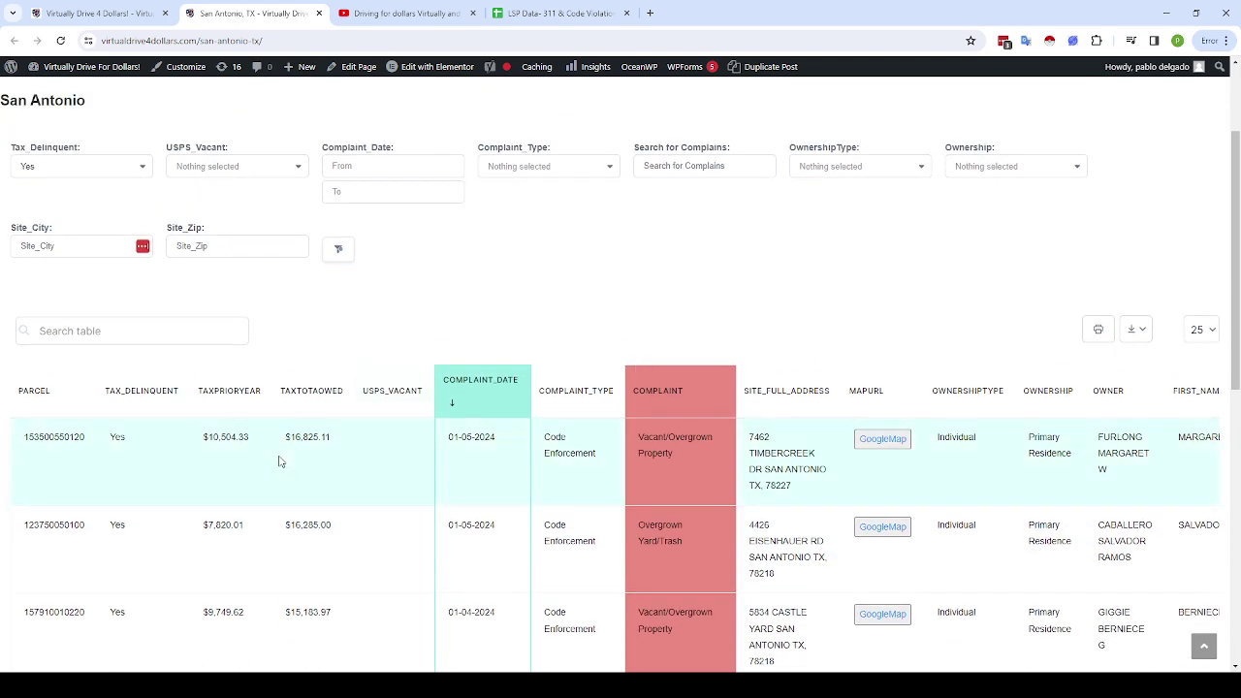
scroll(262, 482, "up", 2)
scroll(521, 394, "down", 3)
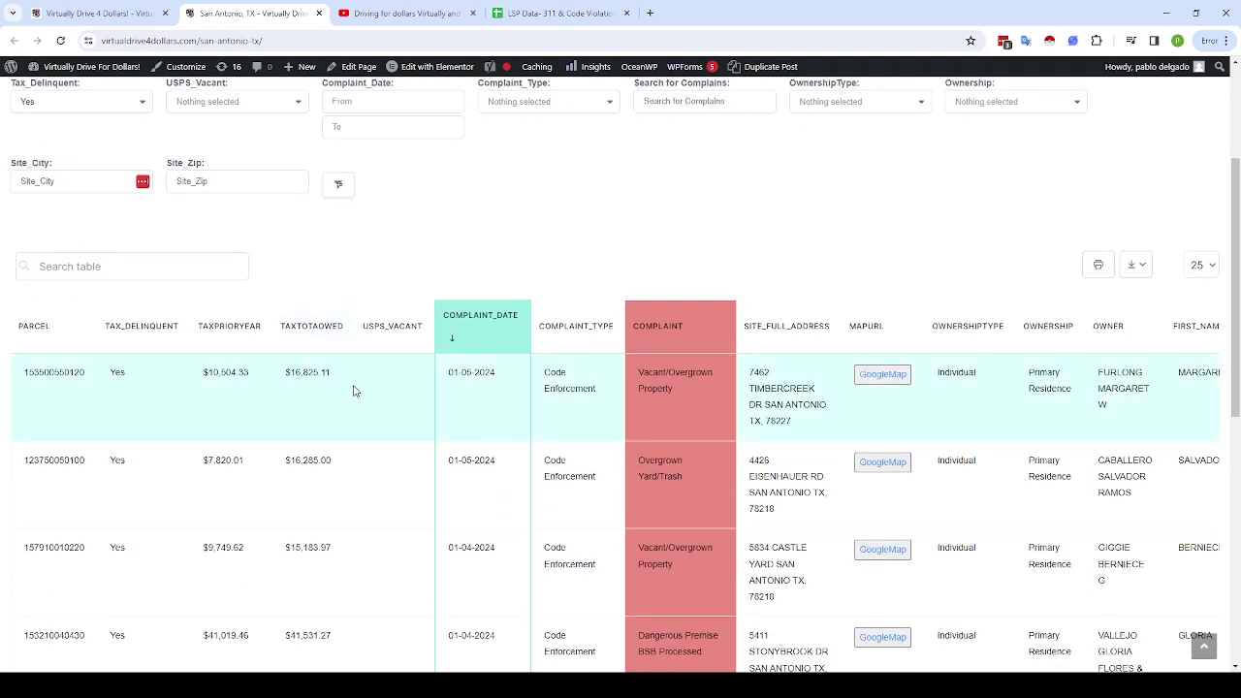
scroll(334, 485, "up", 2)
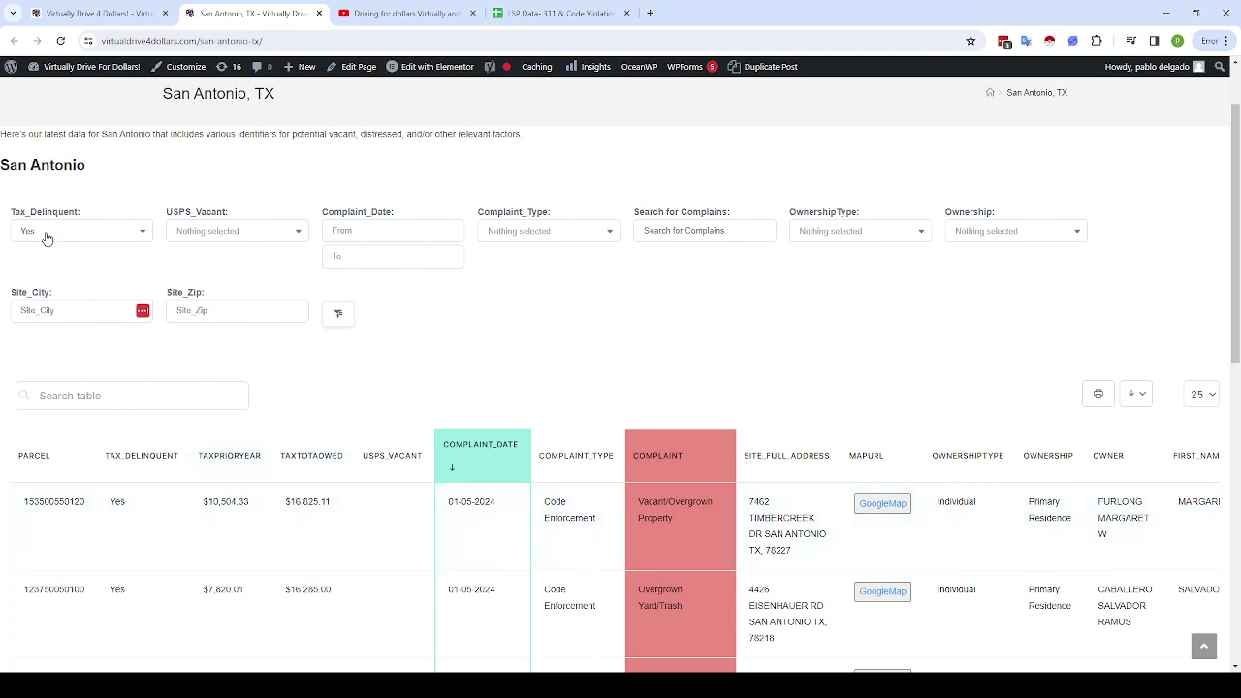
scroll(312, 386, "down", 1)
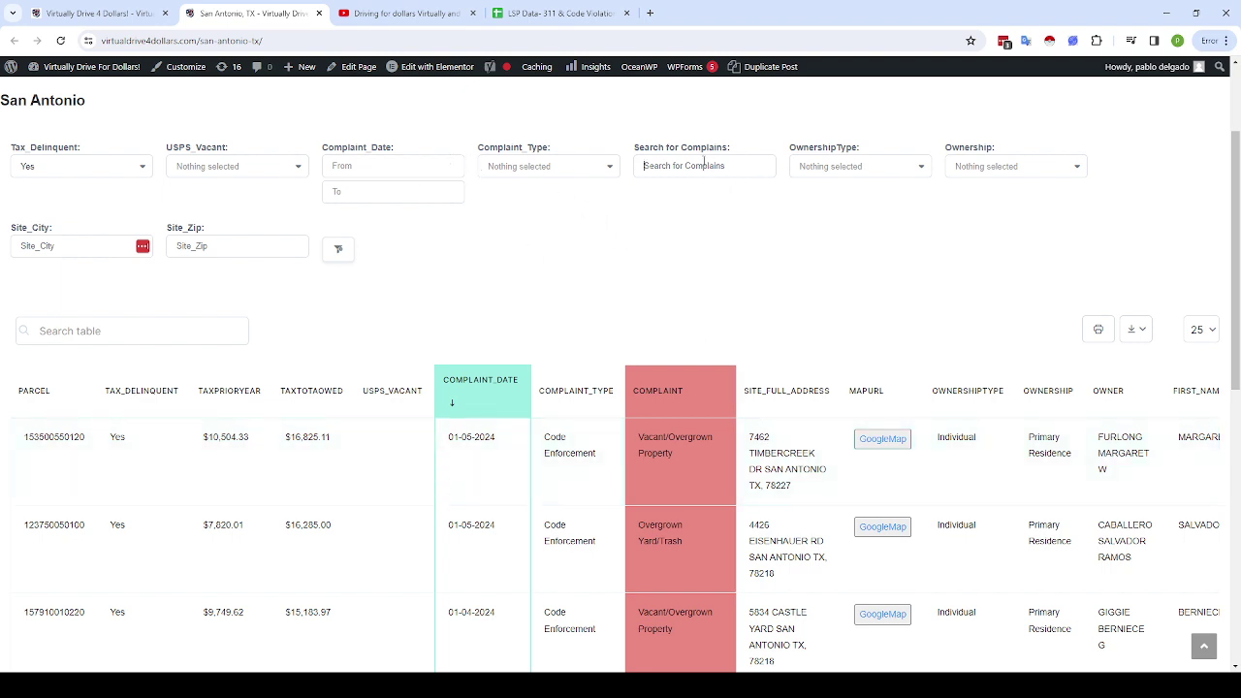
type("vacant")
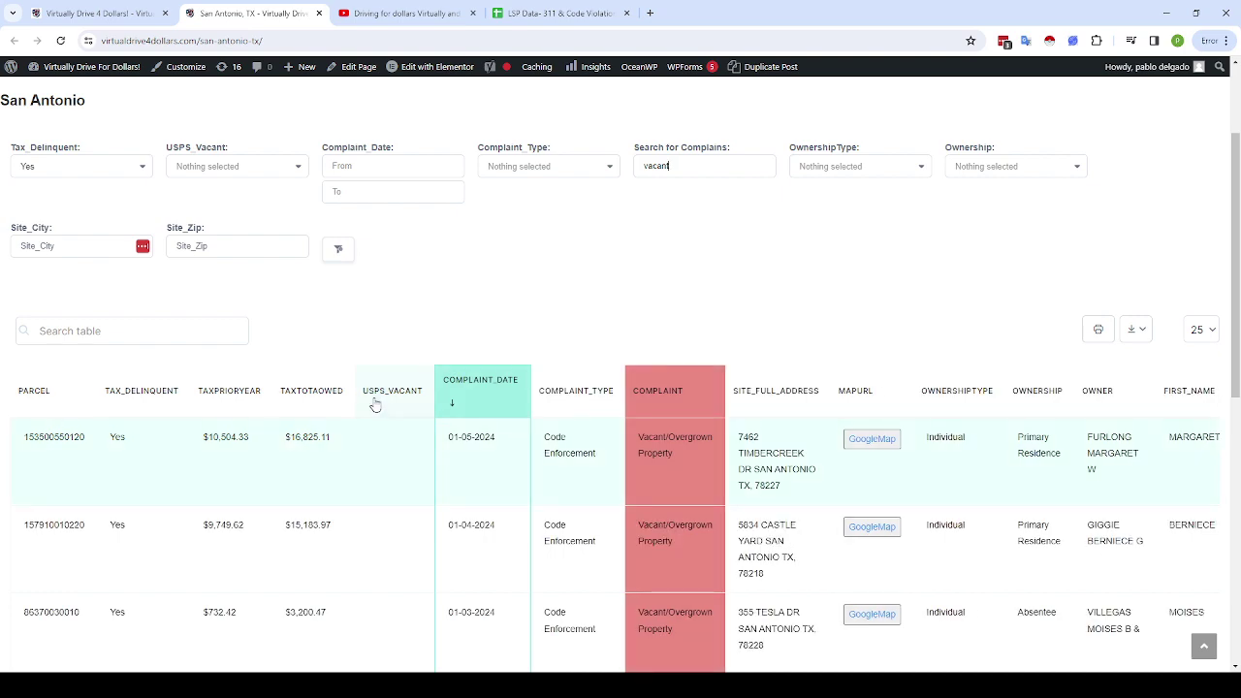
Step: Open the Google Maps links for the first seven properties in the filtered tax-delinquent vacant list
scroll(701, 410, "down", 2)
left_click(873, 312)
left_click(868, 397)
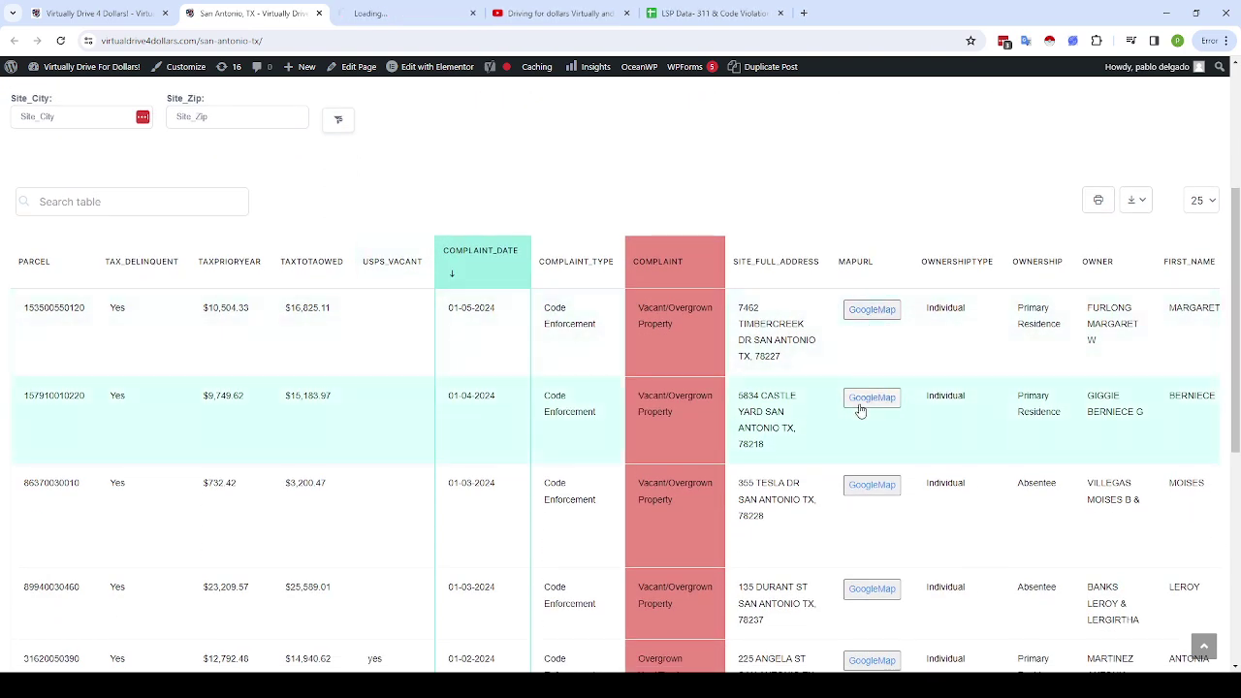
left_click(868, 487)
left_click(868, 590)
scroll(779, 446, "down", 1)
scroll(779, 446, "down", 3)
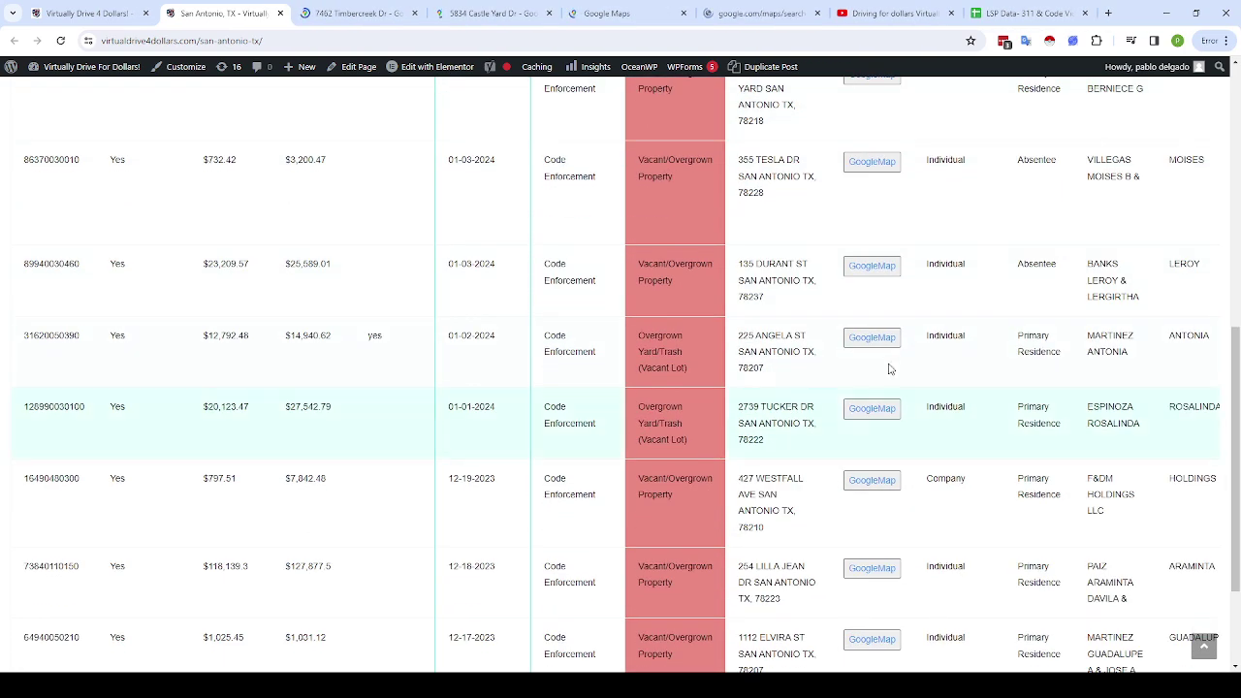
left_click(872, 338)
left_click(872, 408)
left_click(872, 480)
Step: Go to the map page of the first filtered vacant property and view the house in Street View
scroll(427, 410, "up", 4)
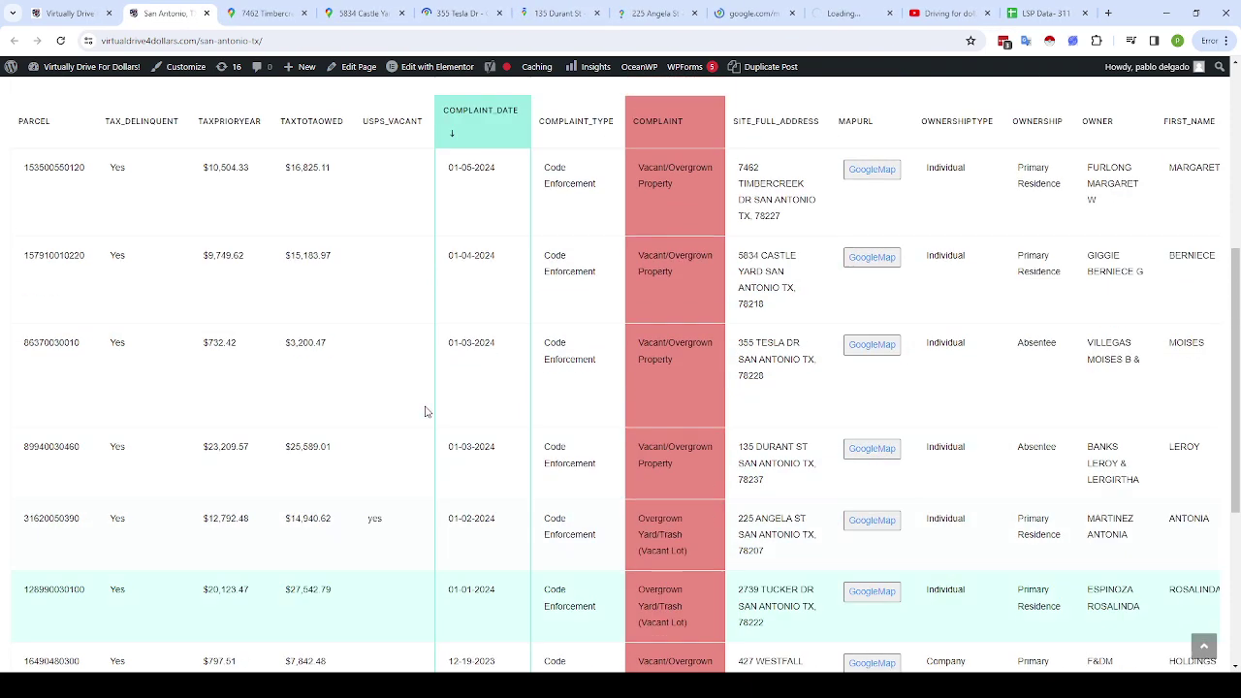
scroll(398, 385, "up", 1)
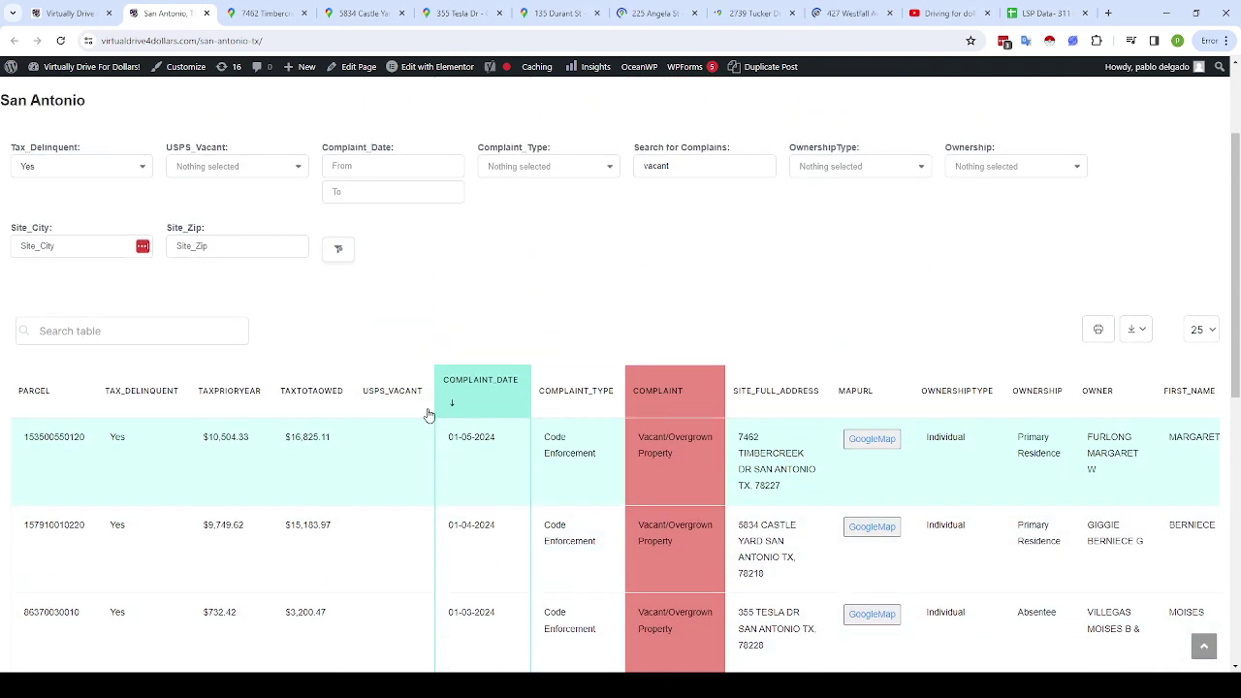
left_click(488, 466)
scroll(496, 475, "up", 2)
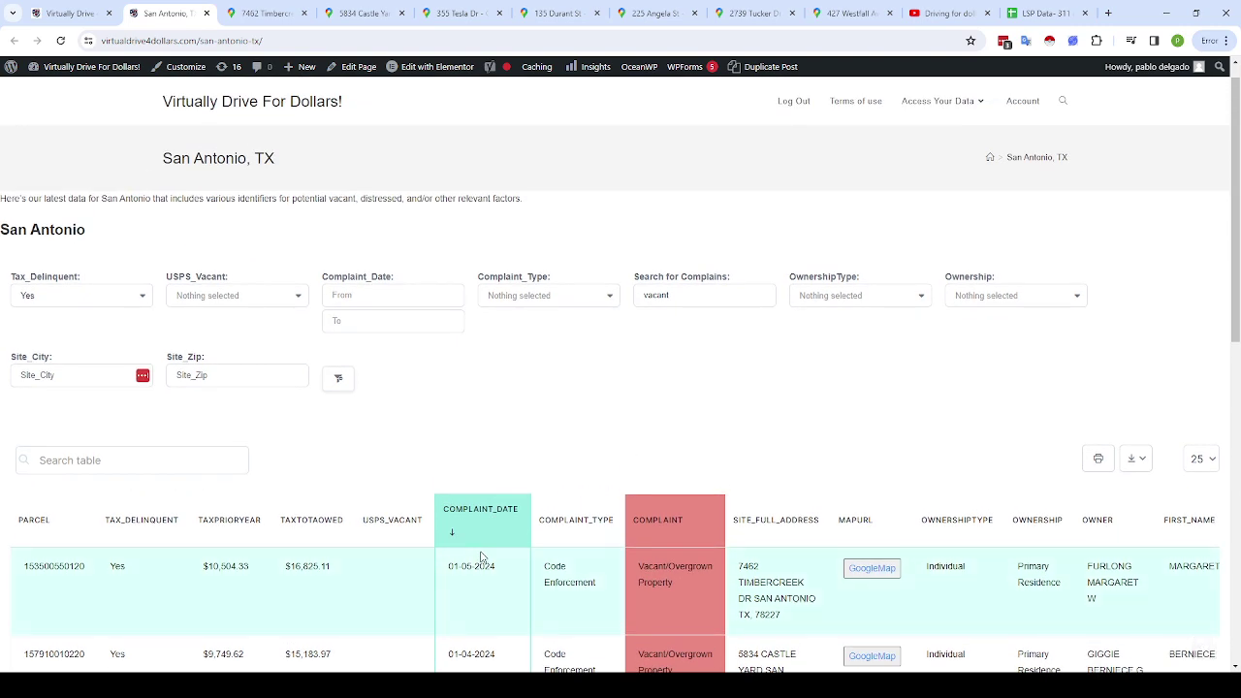
scroll(482, 557, "down", 2)
key("ctrl+Tab")
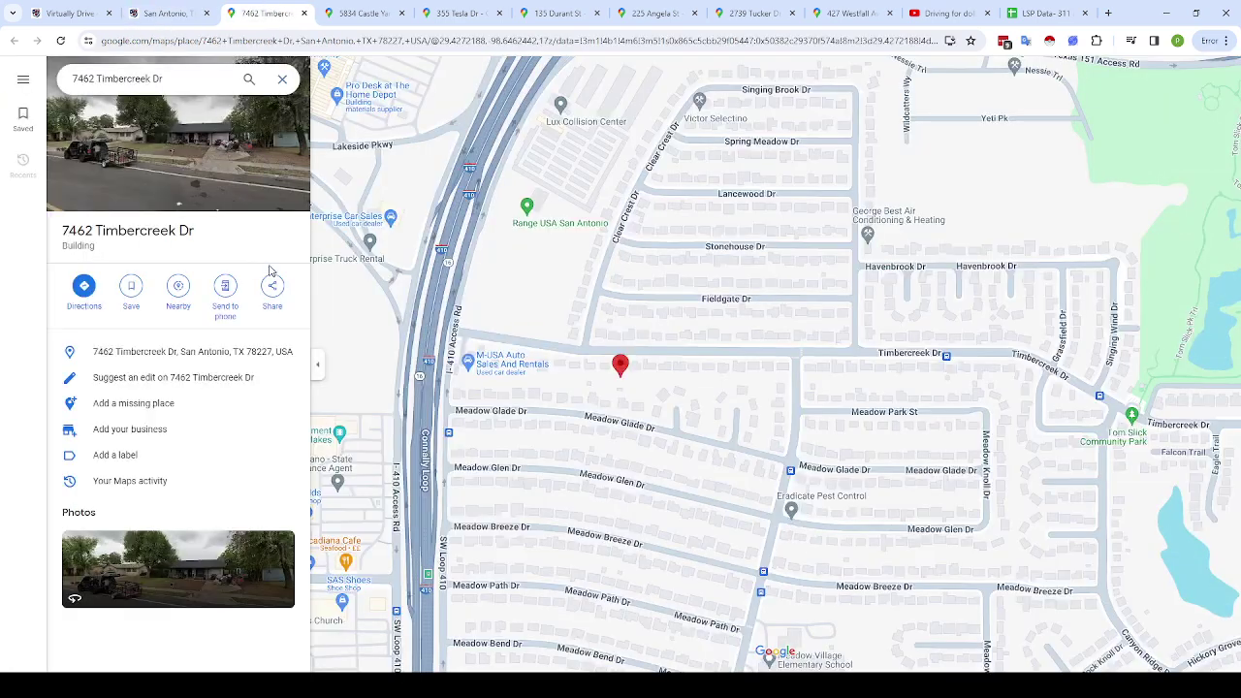
left_click(199, 196)
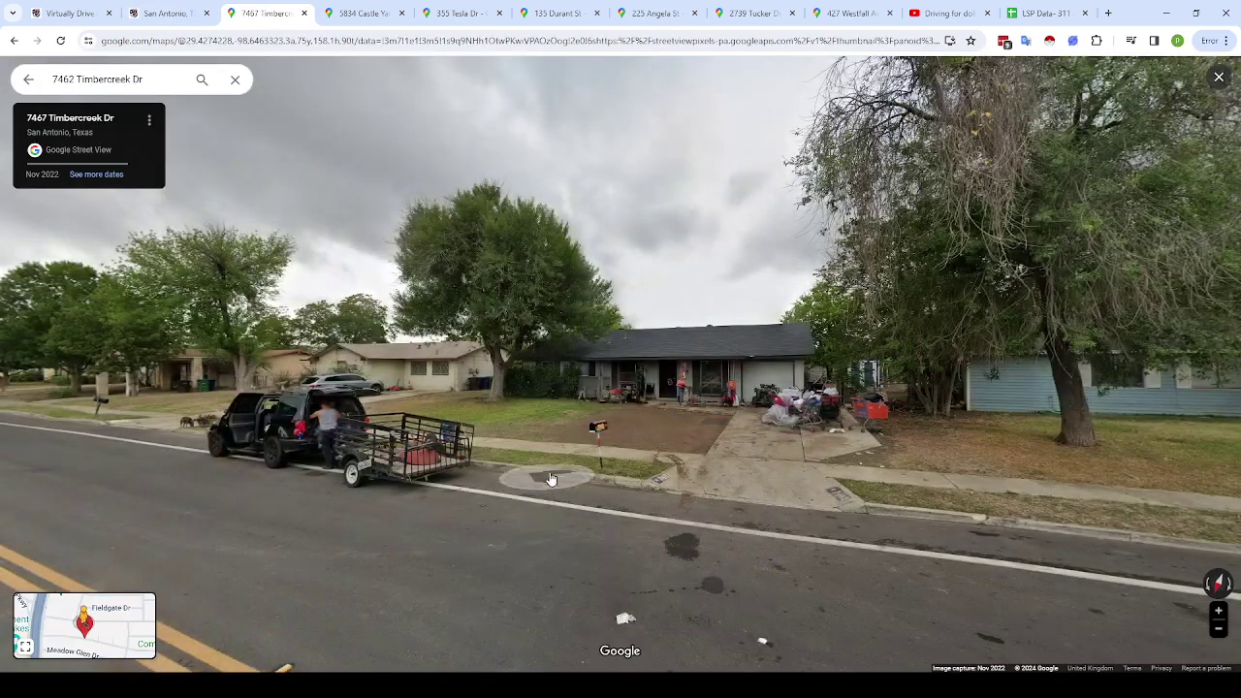
Step: Close the first property's map page and inspect the second property's house up close in Street View
left_click(304, 12)
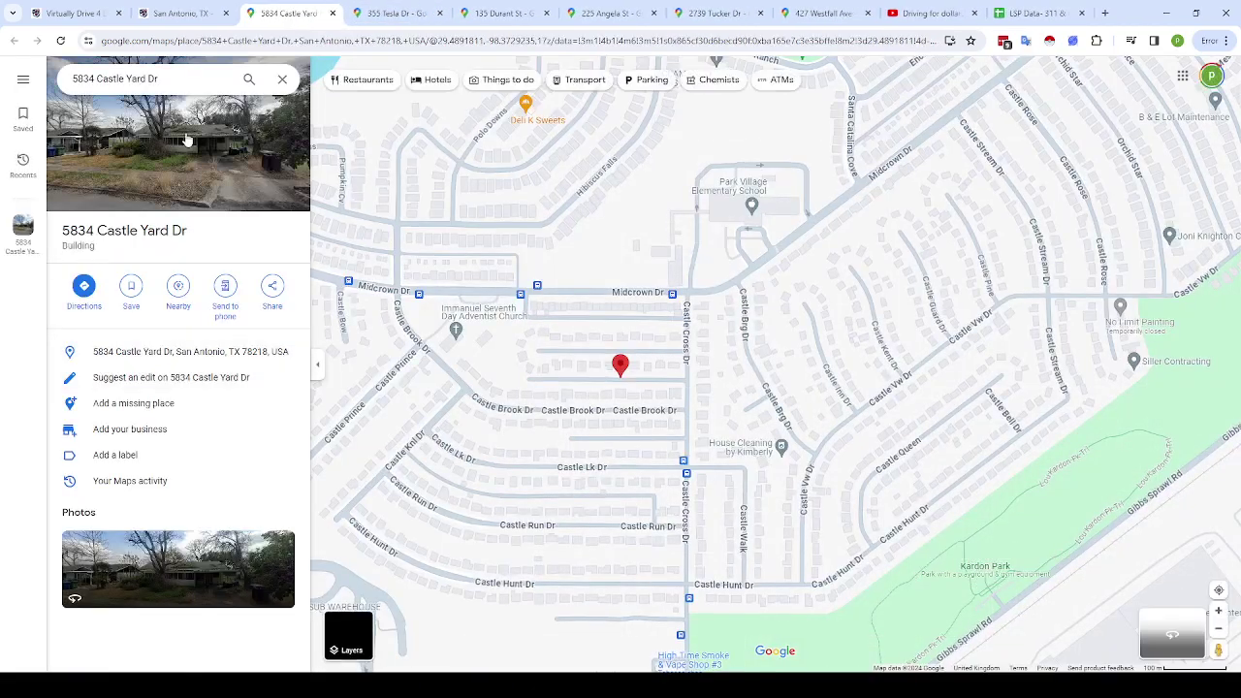
left_click(187, 140)
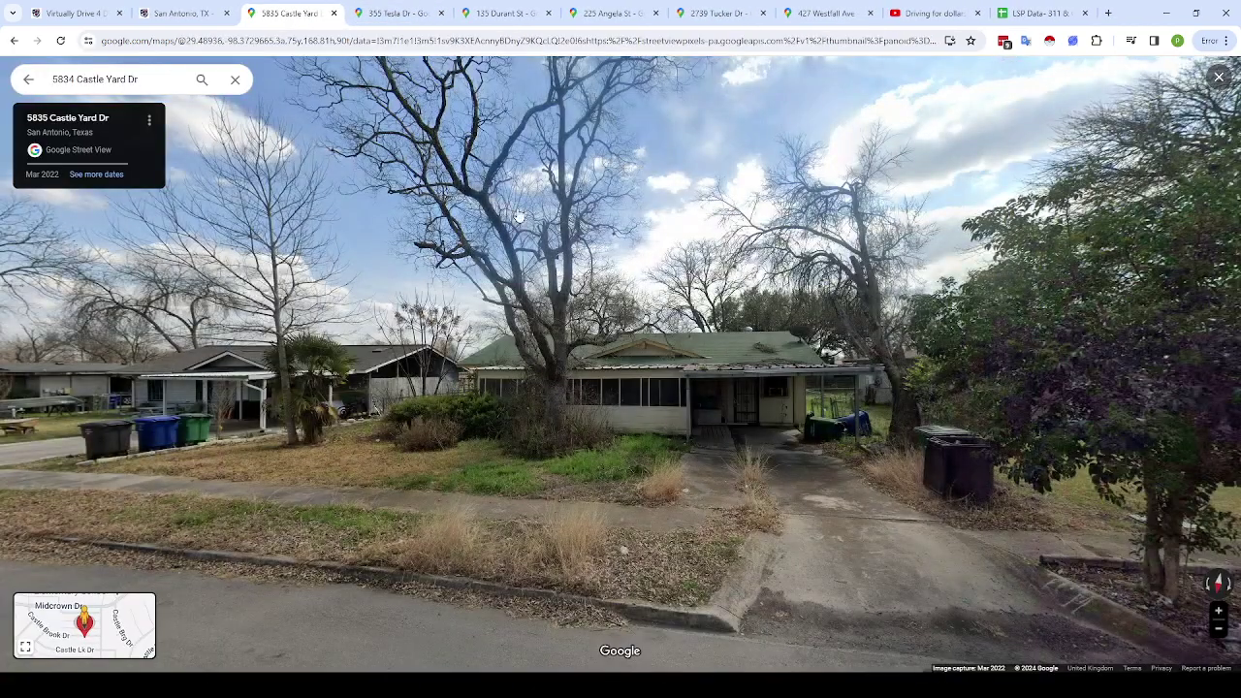
scroll(519, 218, "up", 2)
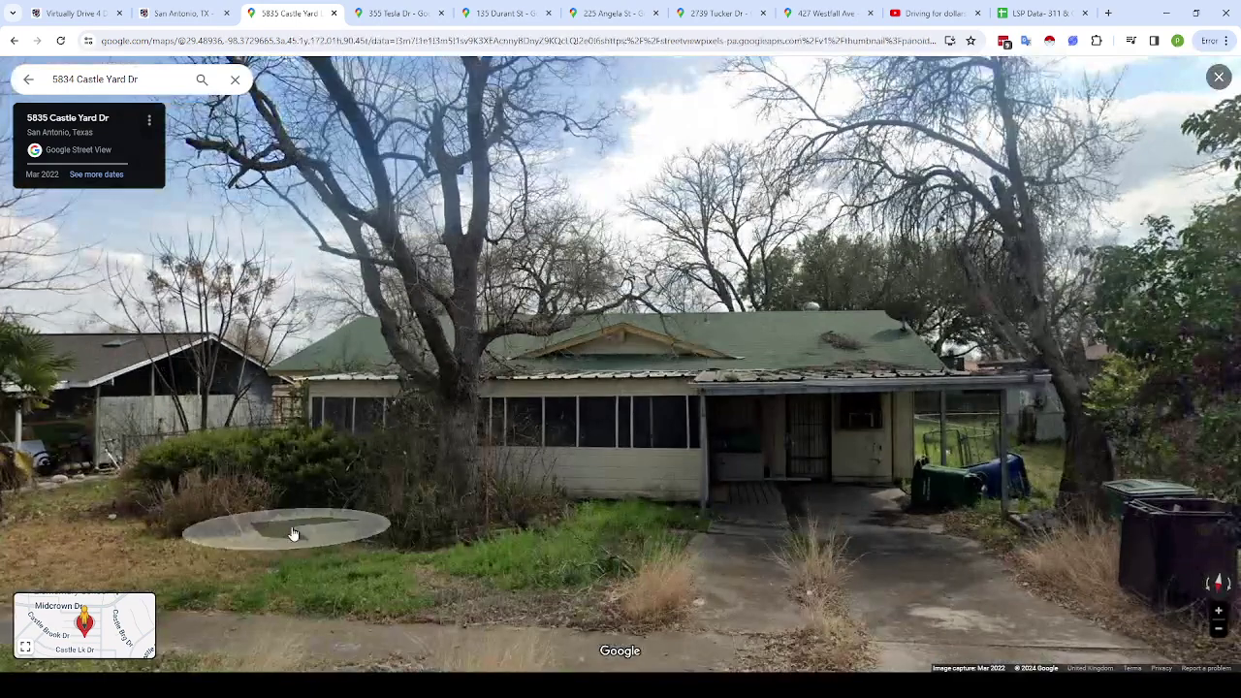
scroll(611, 407, "down", 3)
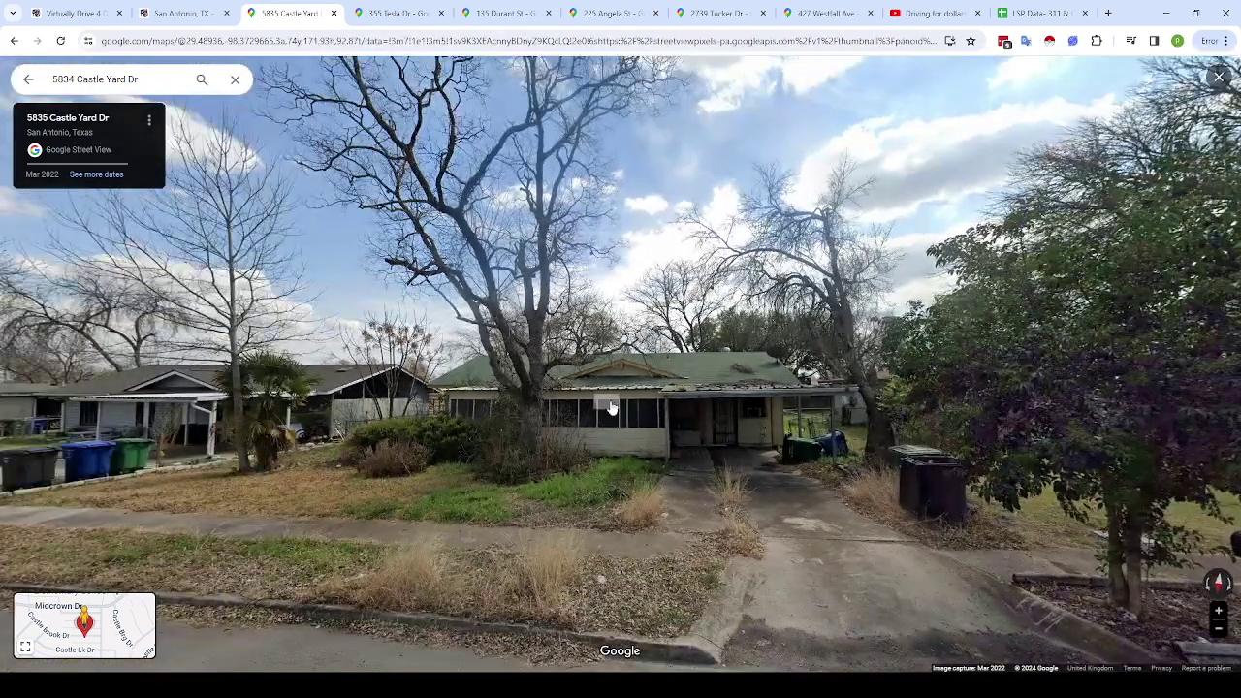
Step: Close each finished map page and view the third and fourth filtered properties in Street View
left_click(334, 13)
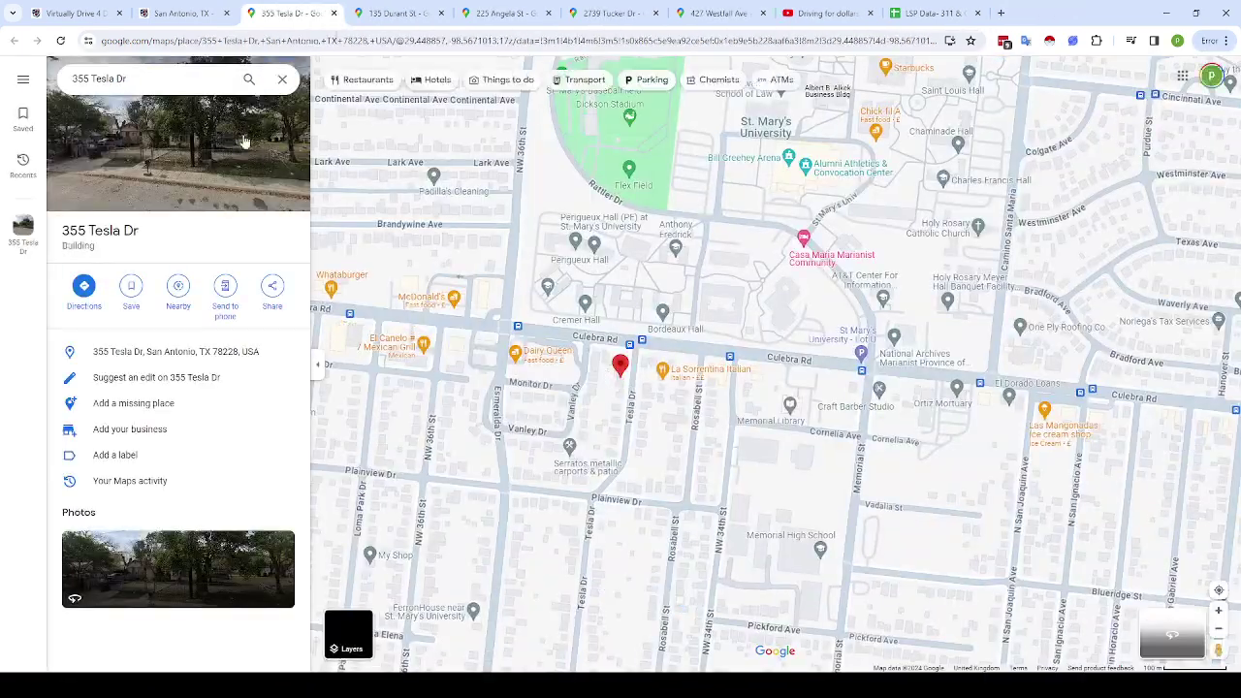
left_click(245, 142)
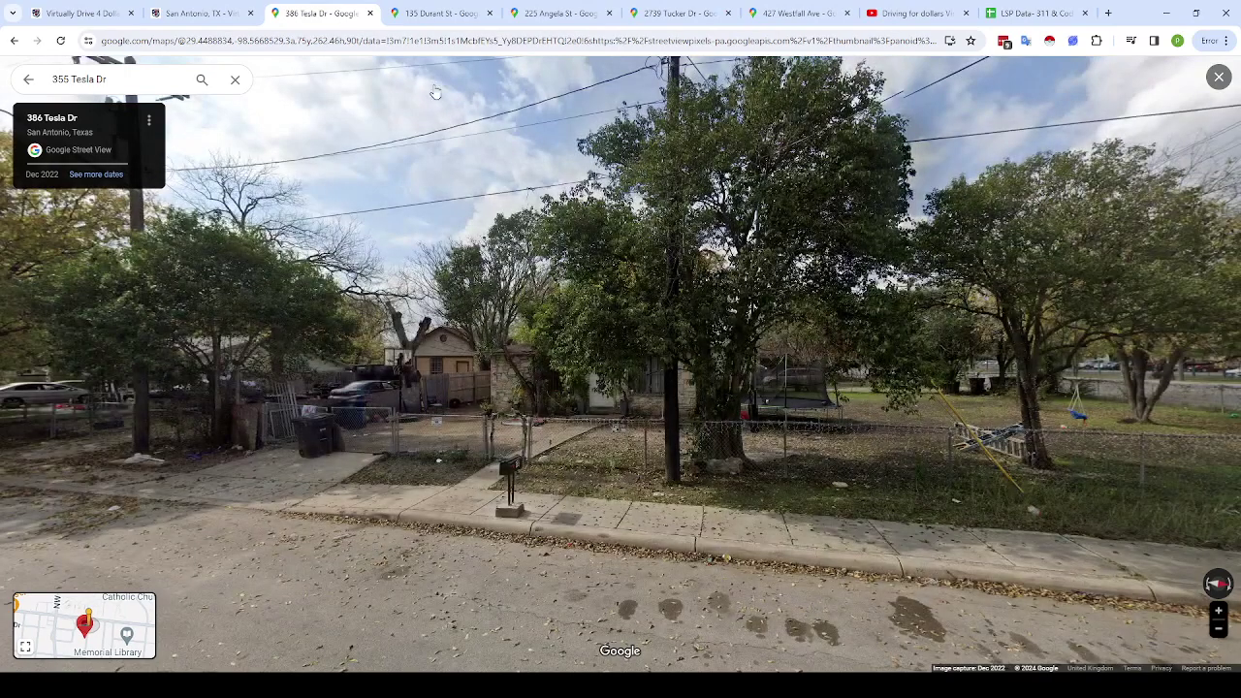
left_click(370, 12)
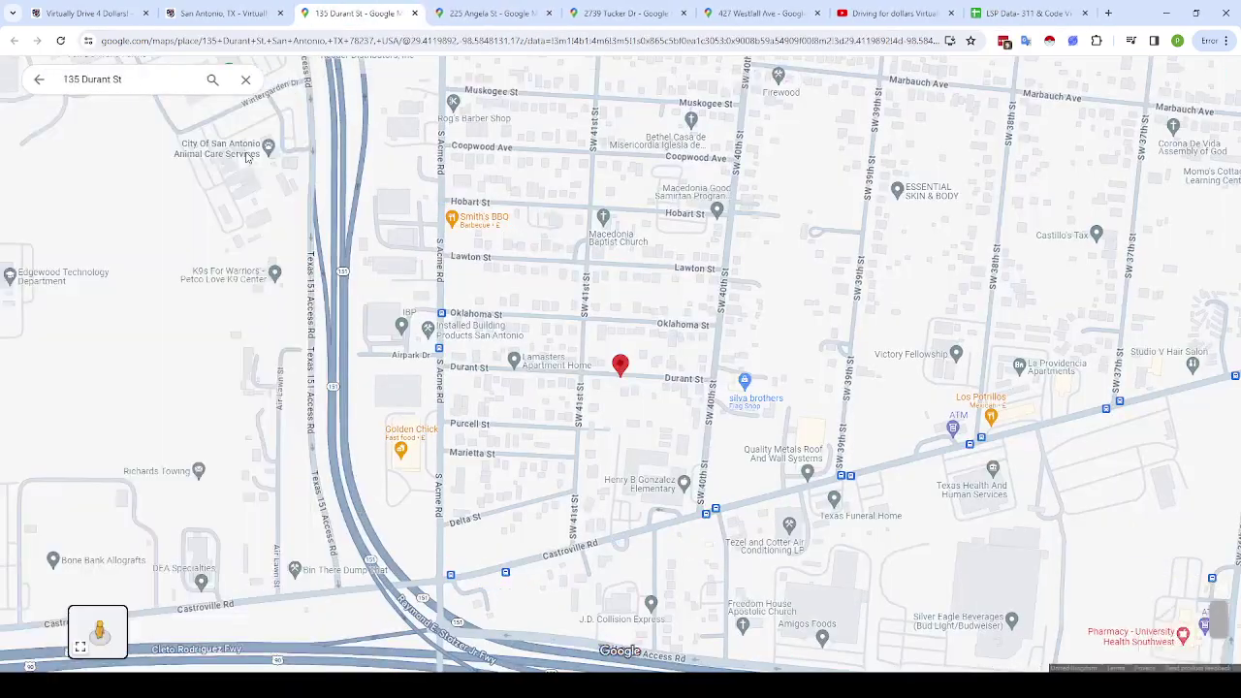
left_click(248, 157)
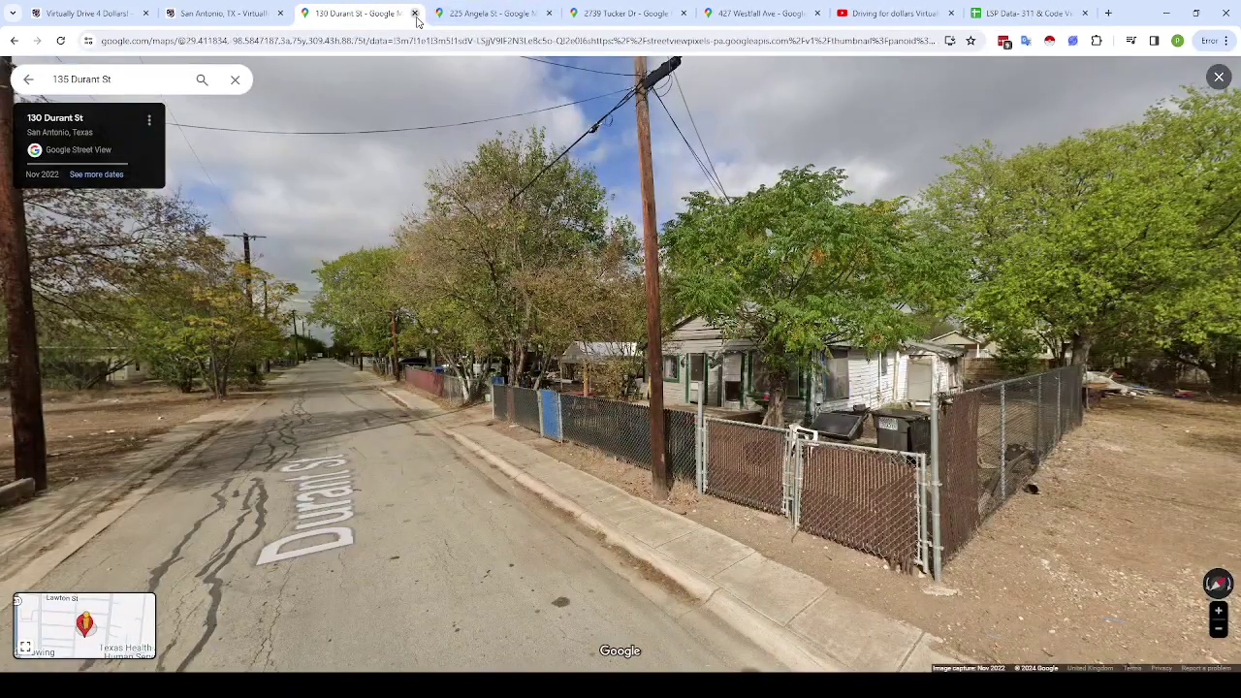
Step: Close the fourth property's map page and inspect the fifth property's house up close in Street View
left_click(415, 14)
left_click(242, 145)
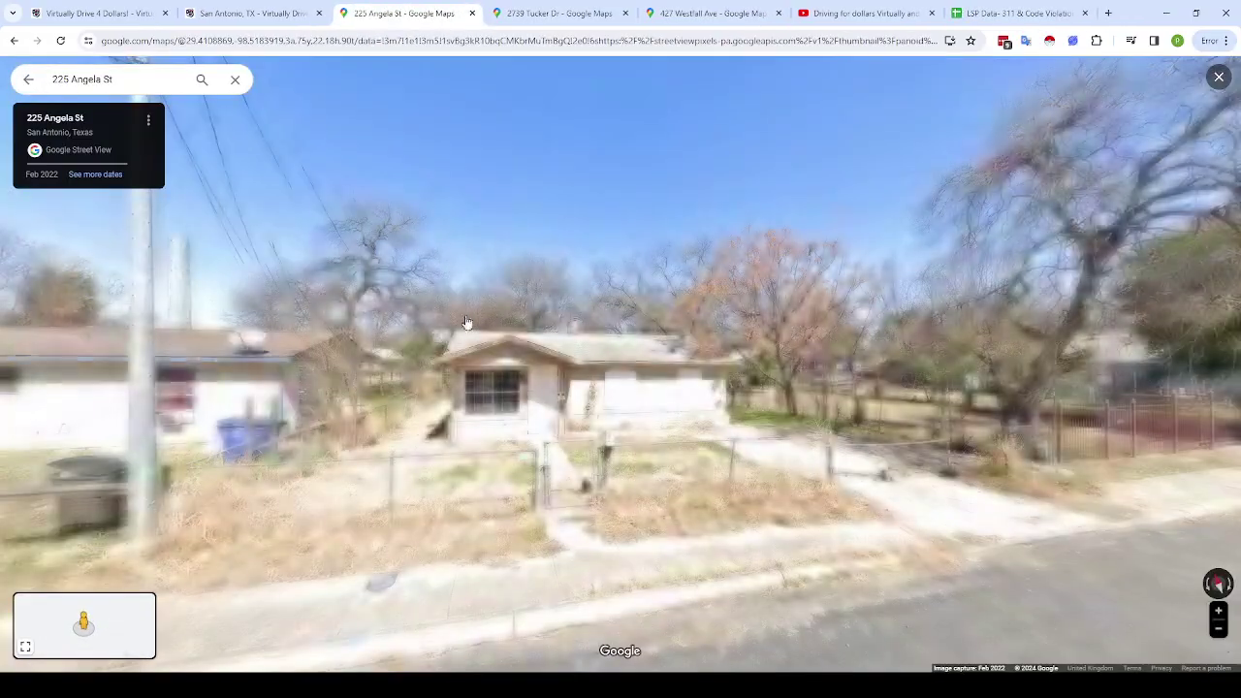
scroll(635, 376, "up", 3)
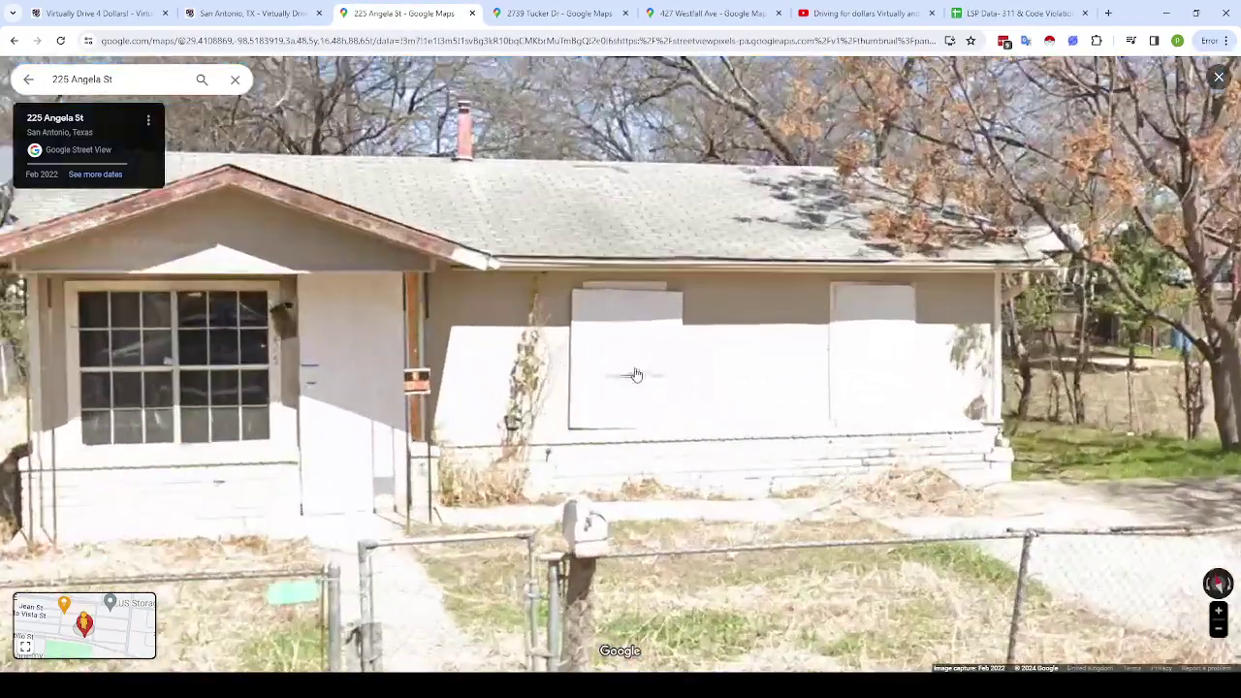
scroll(679, 354, "down", 3)
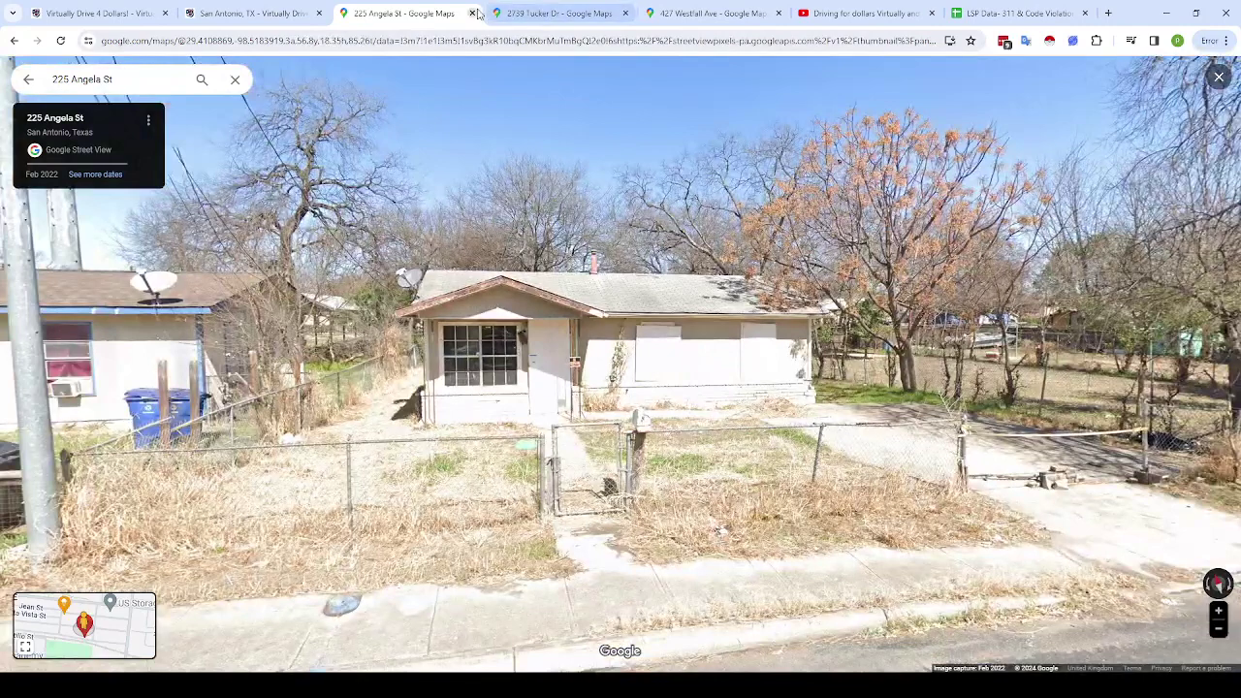
Step: Close the fifth property's map page, return to the San Antonio table and review its filters and filtered listings
left_click(472, 13)
left_click(249, 15)
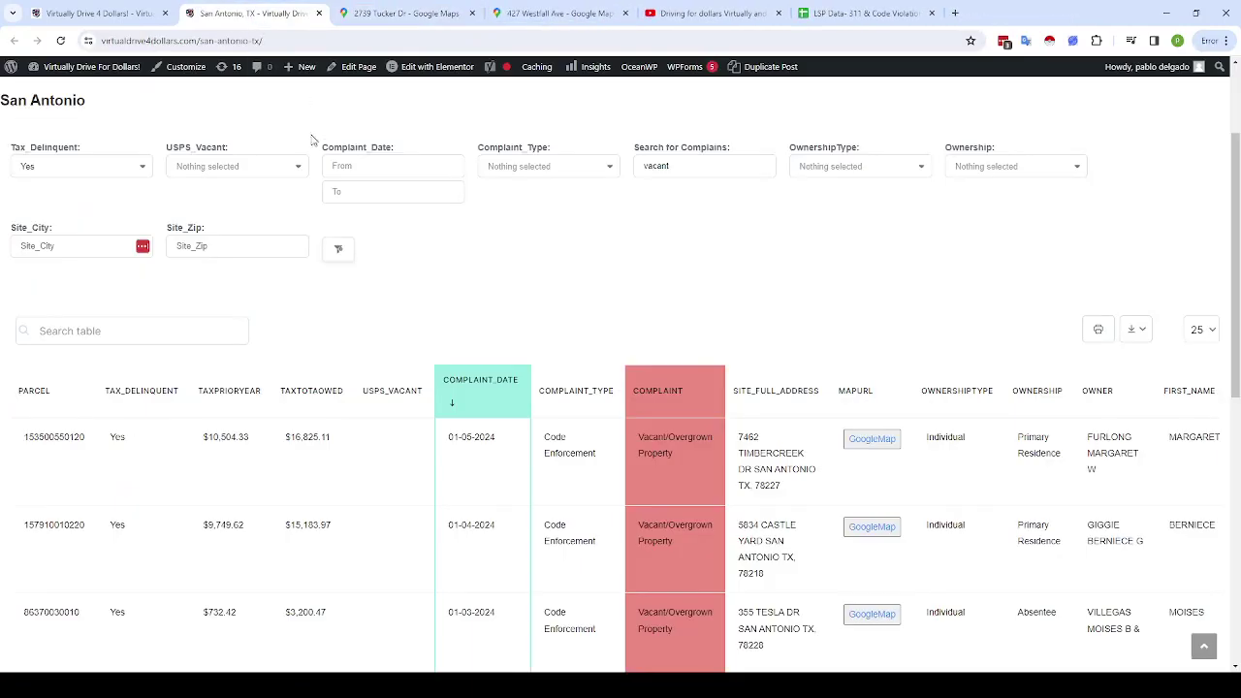
scroll(313, 141, "up", 3)
scroll(538, 283, "down", 3)
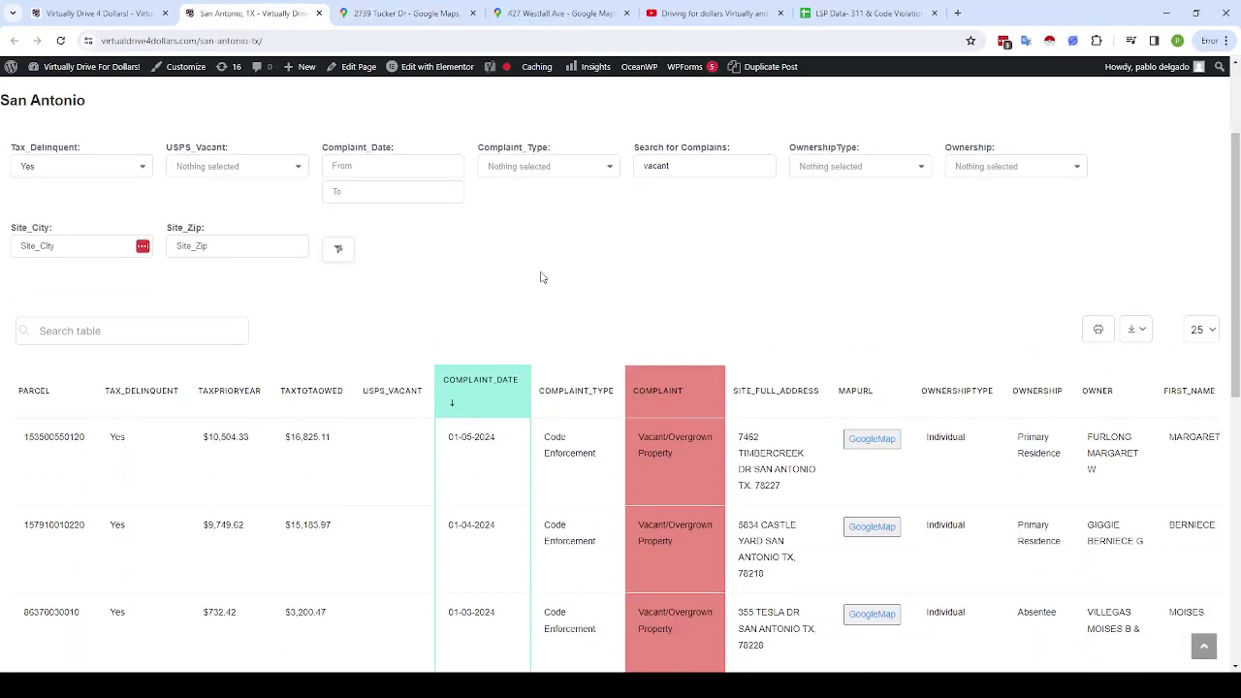
scroll(513, 260, "up", 2)
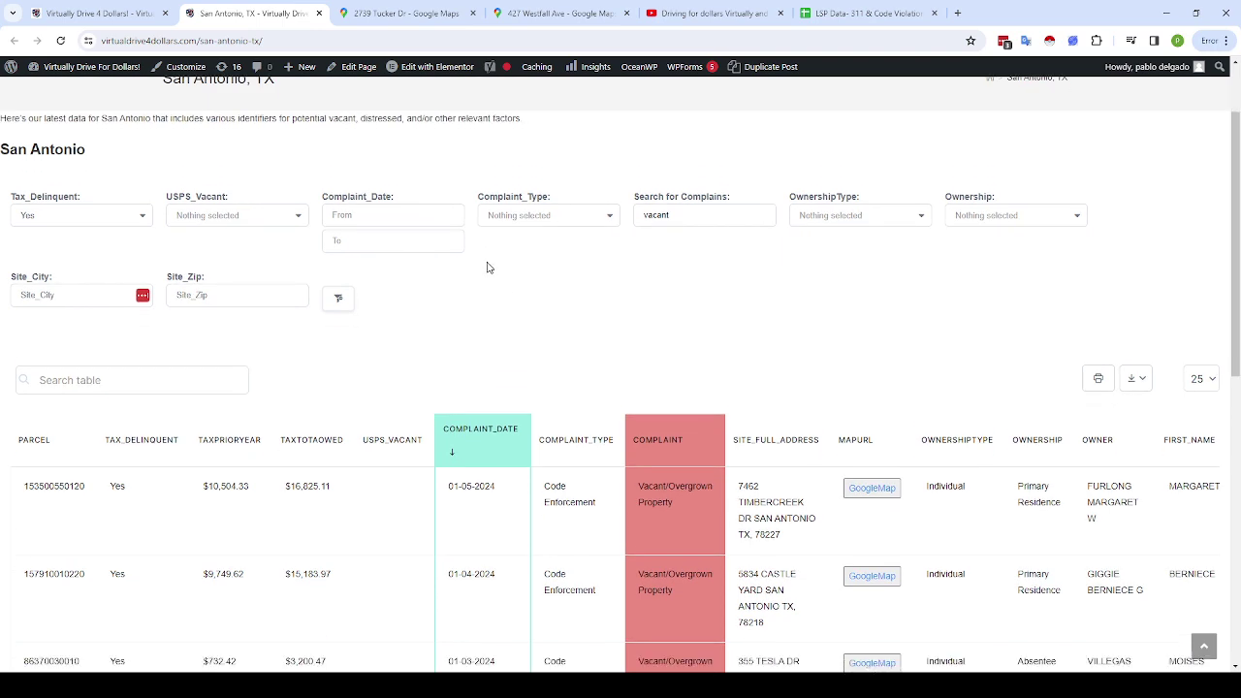
scroll(546, 200, "down", 4)
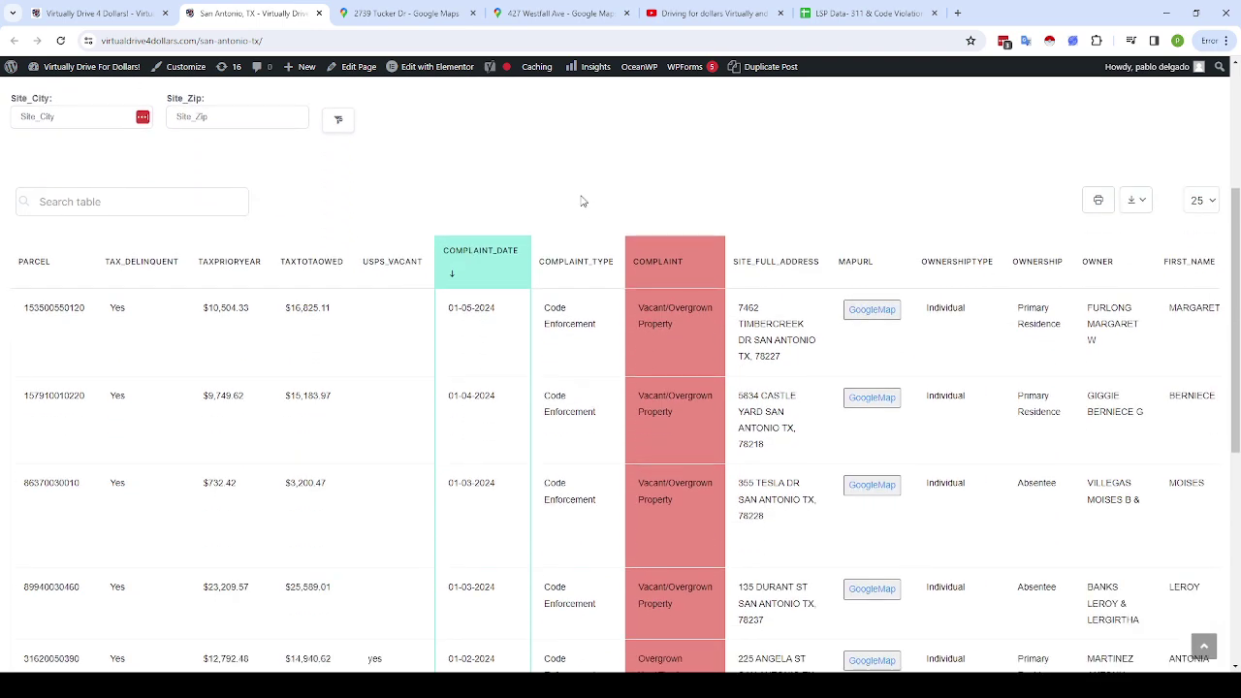
scroll(582, 201, "up", 4)
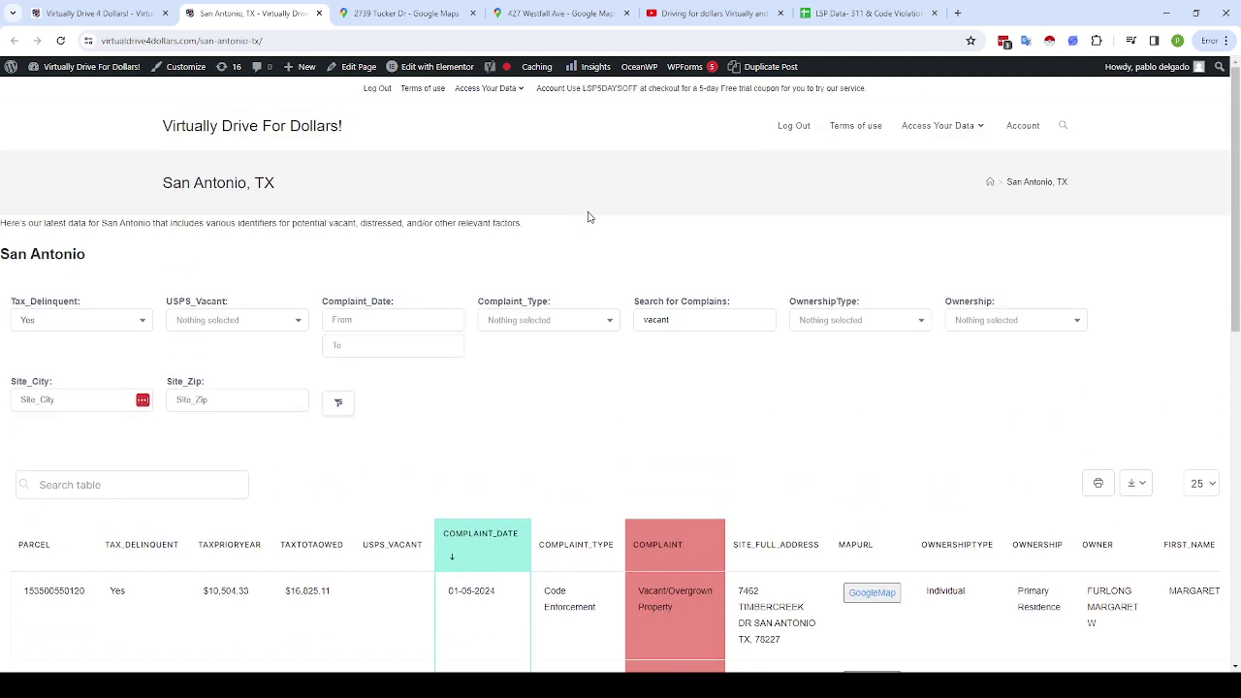
scroll(521, 211, "down", 2)
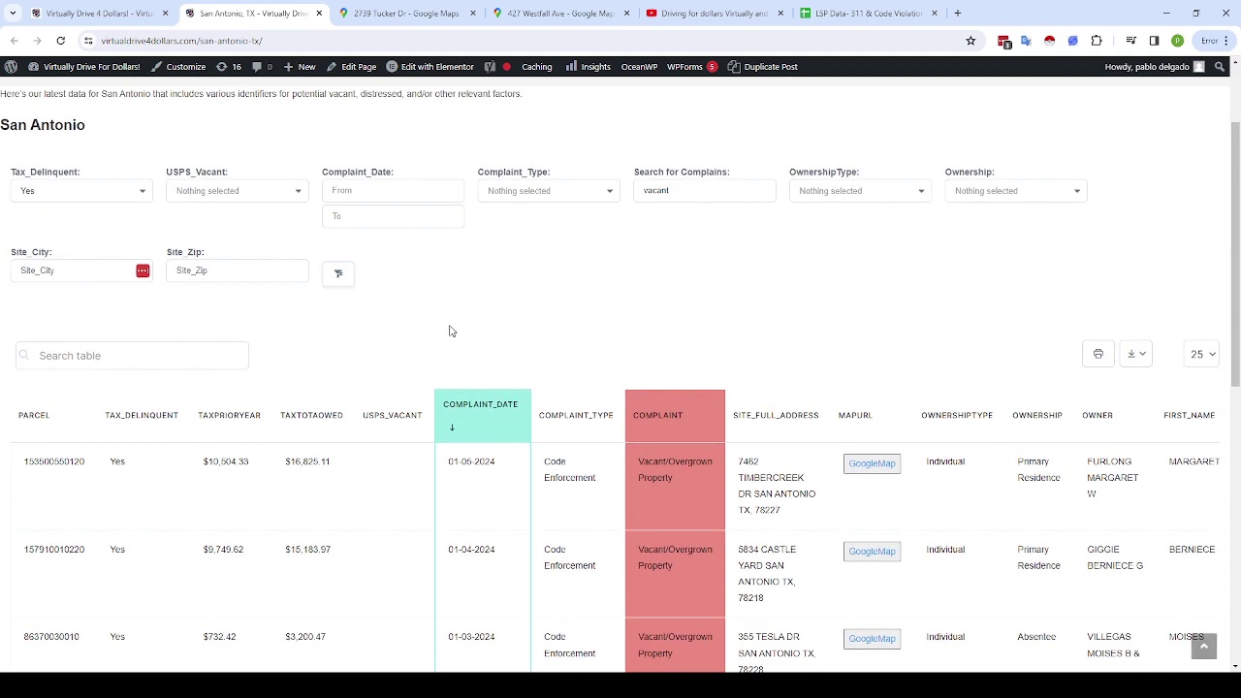
Step: Limit the filtered listings to Complaint_Date values from 01-01-2024 to 01-05-2024
left_click(398, 190)
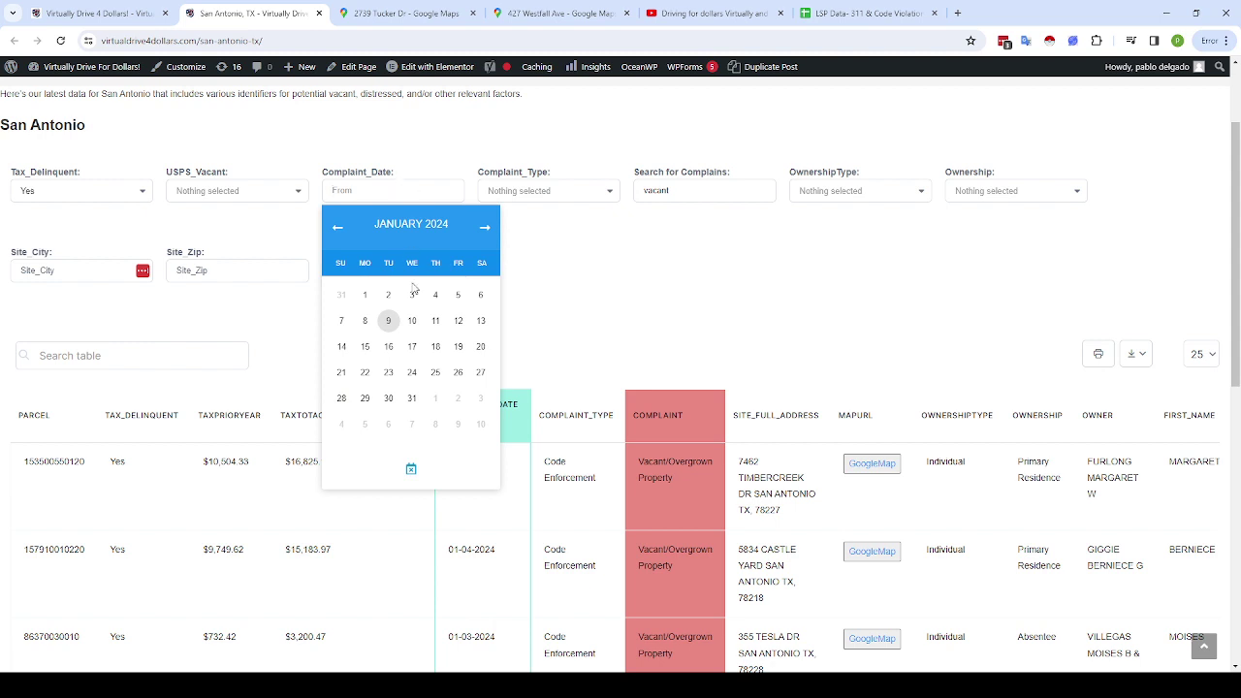
left_click(365, 295)
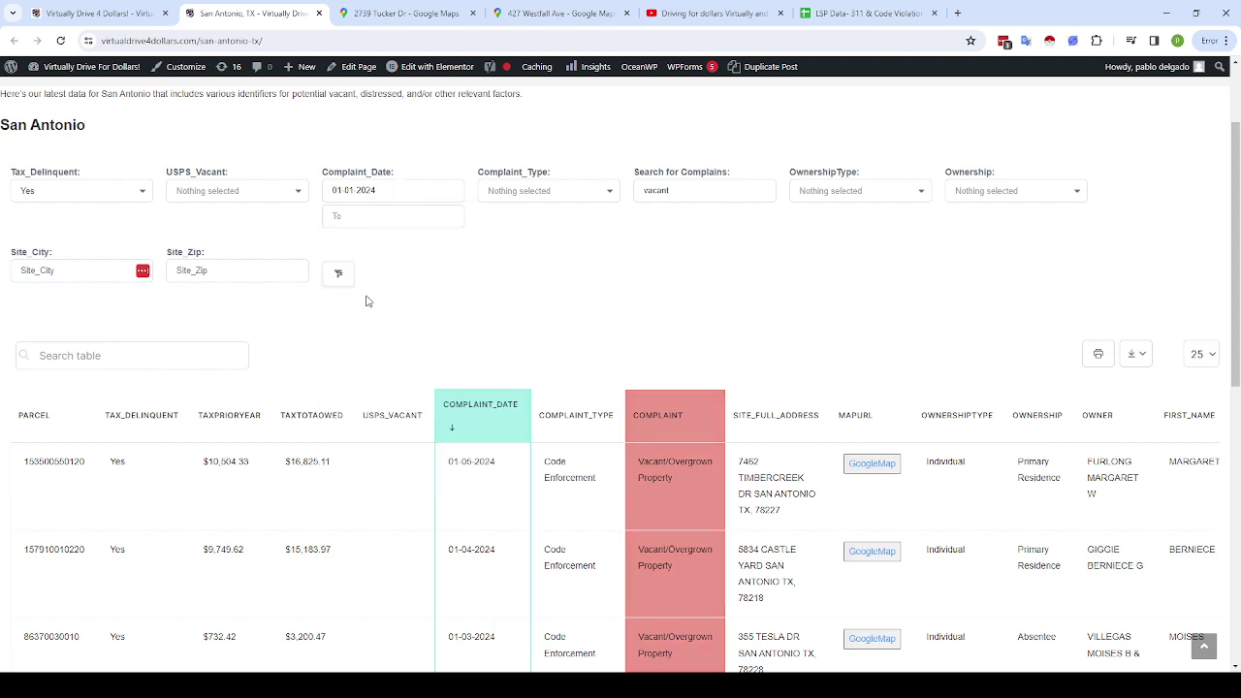
left_click(393, 214)
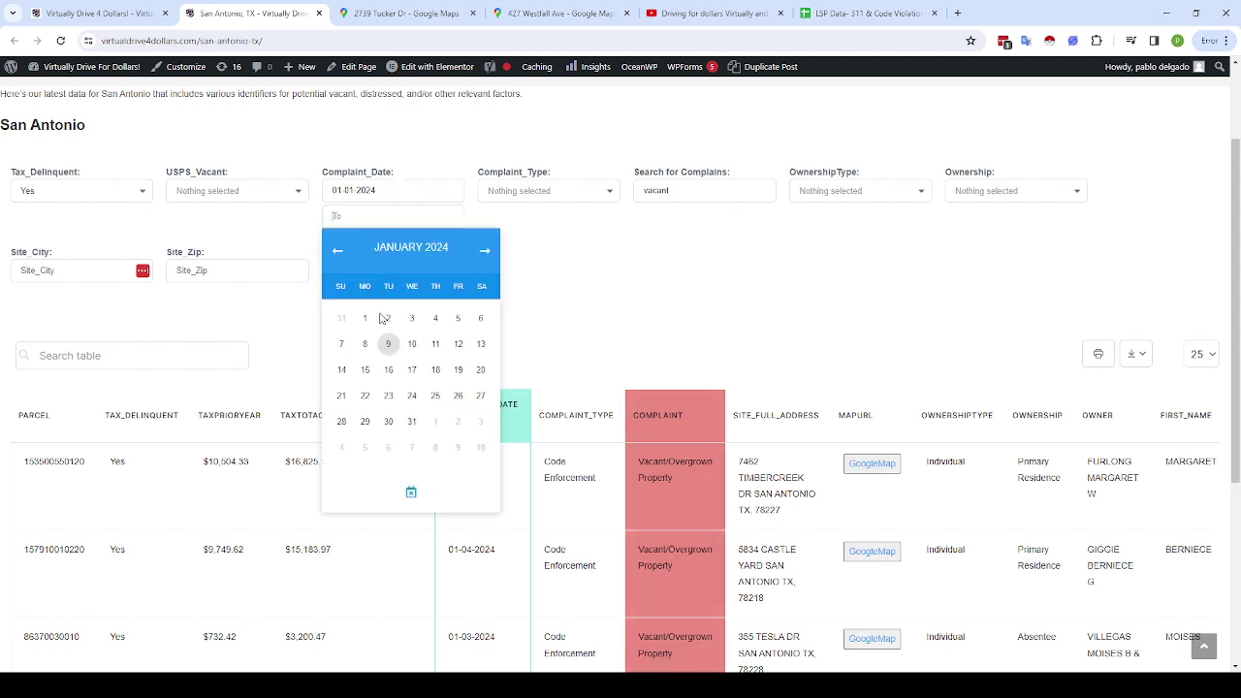
left_click(455, 321)
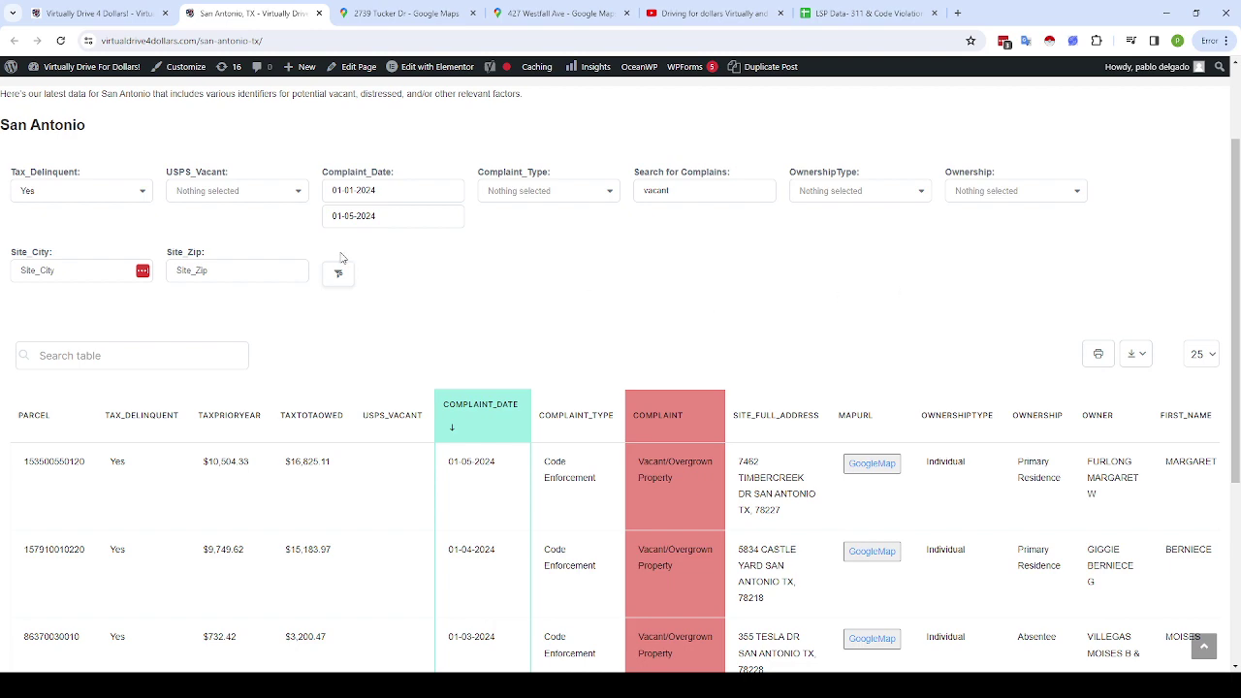
left_click(375, 223)
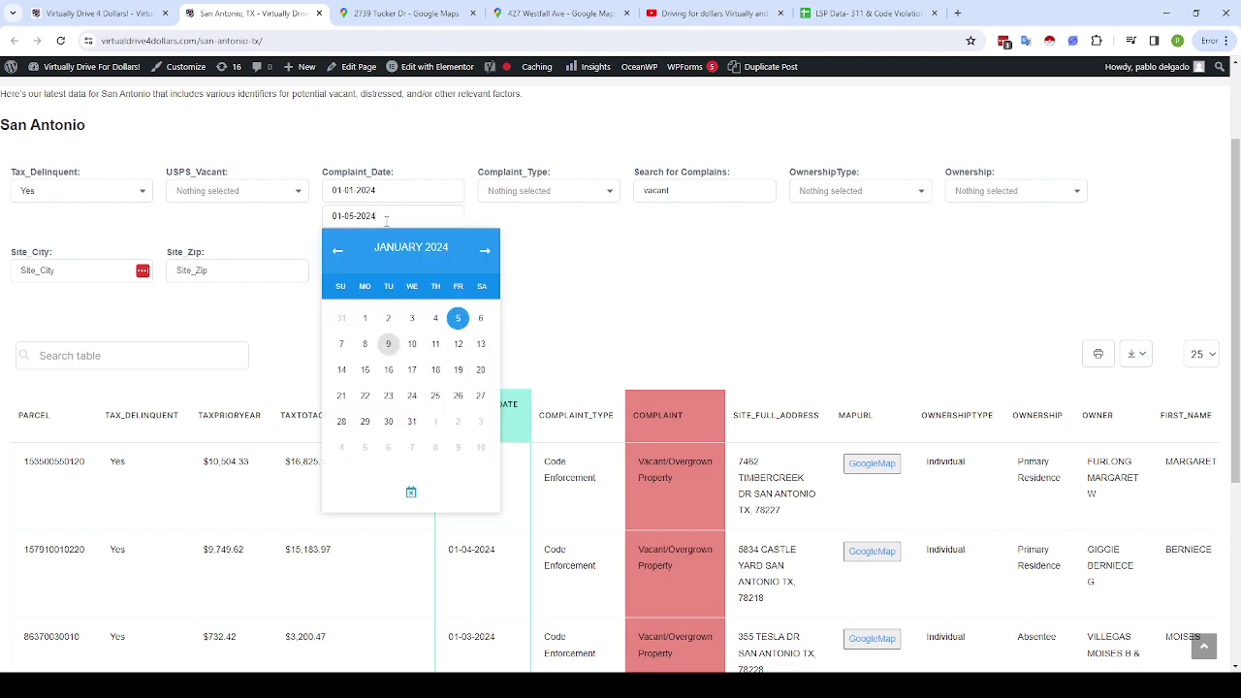
left_click(726, 333)
Step: Examine the date-limited tax-delinquent vacant listings and the filters applied to them, including the Tax_Delinquent options
scroll(352, 280, "down", 4)
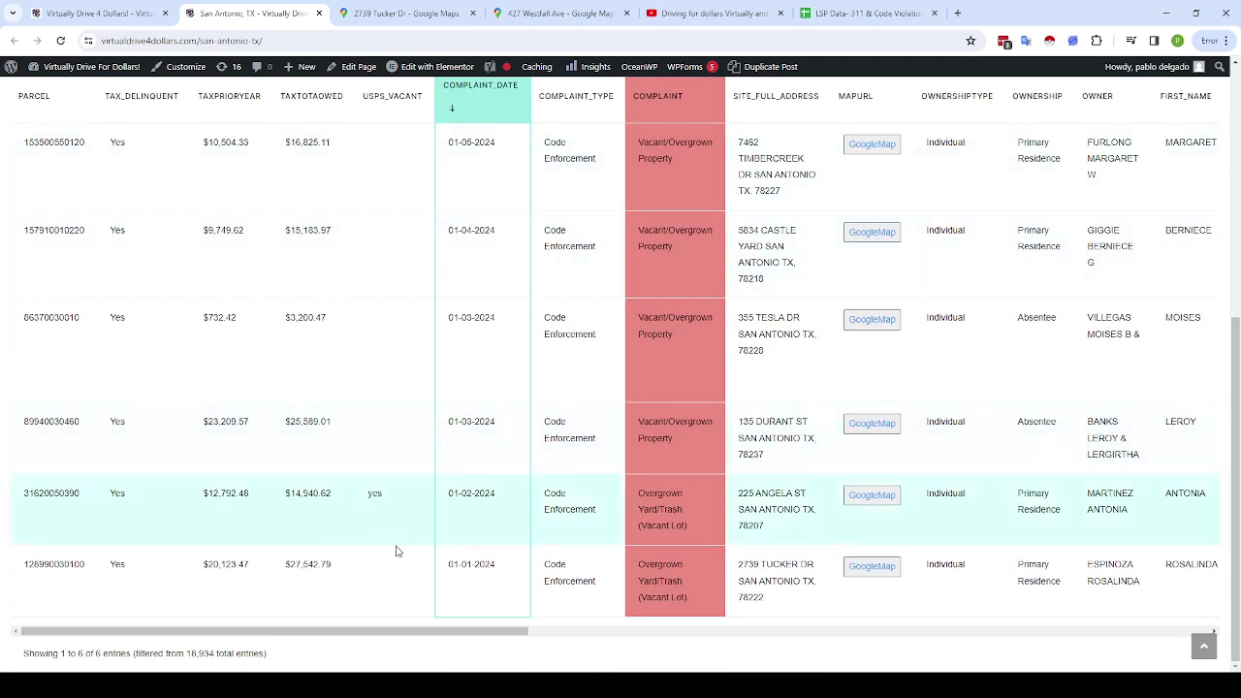
scroll(283, 482, "up", 4)
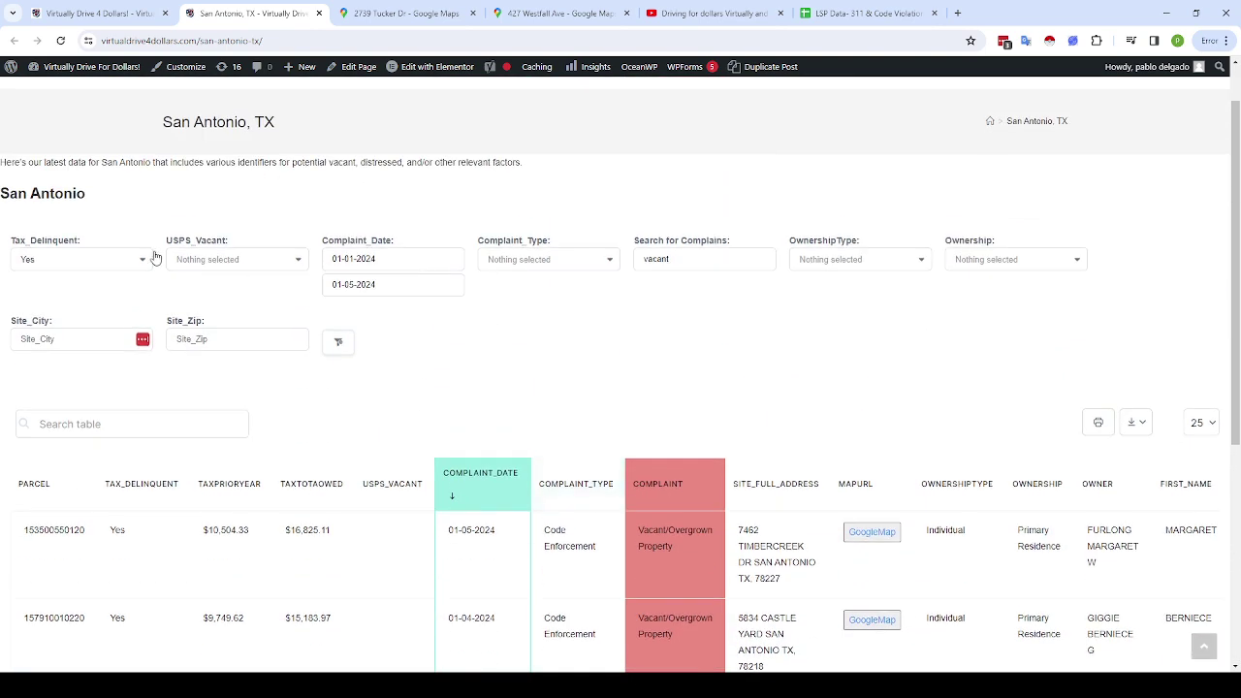
scroll(340, 354, "down", 1)
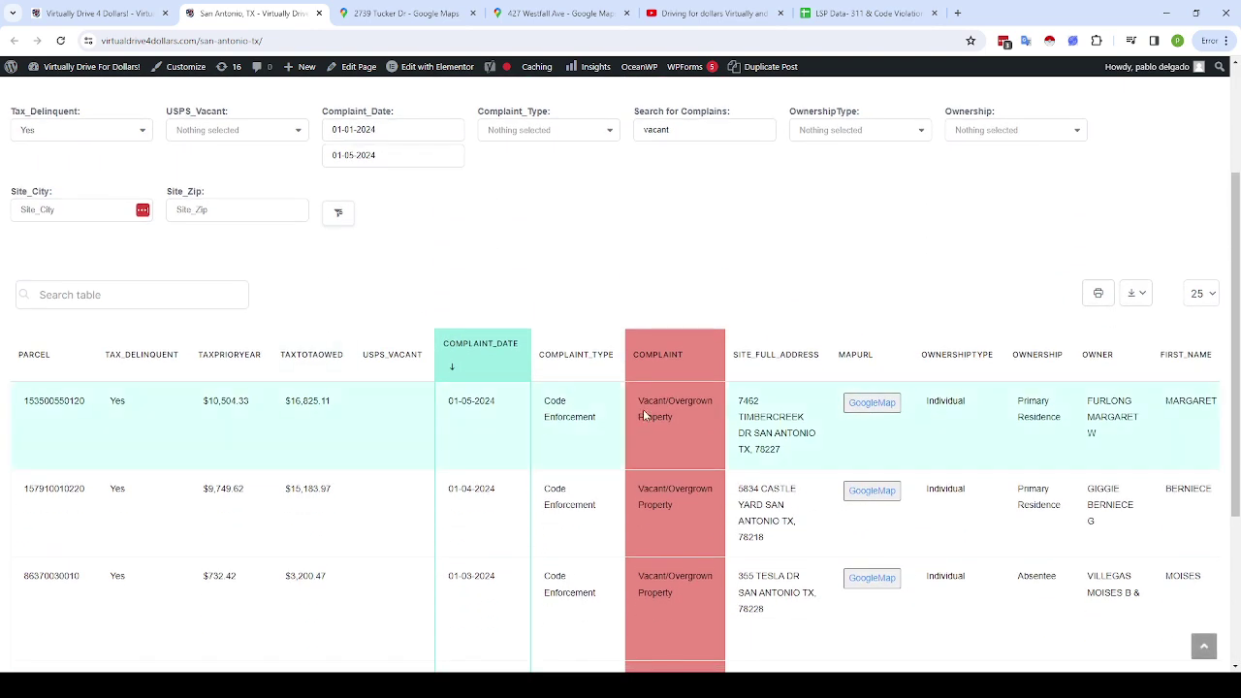
left_click(107, 132)
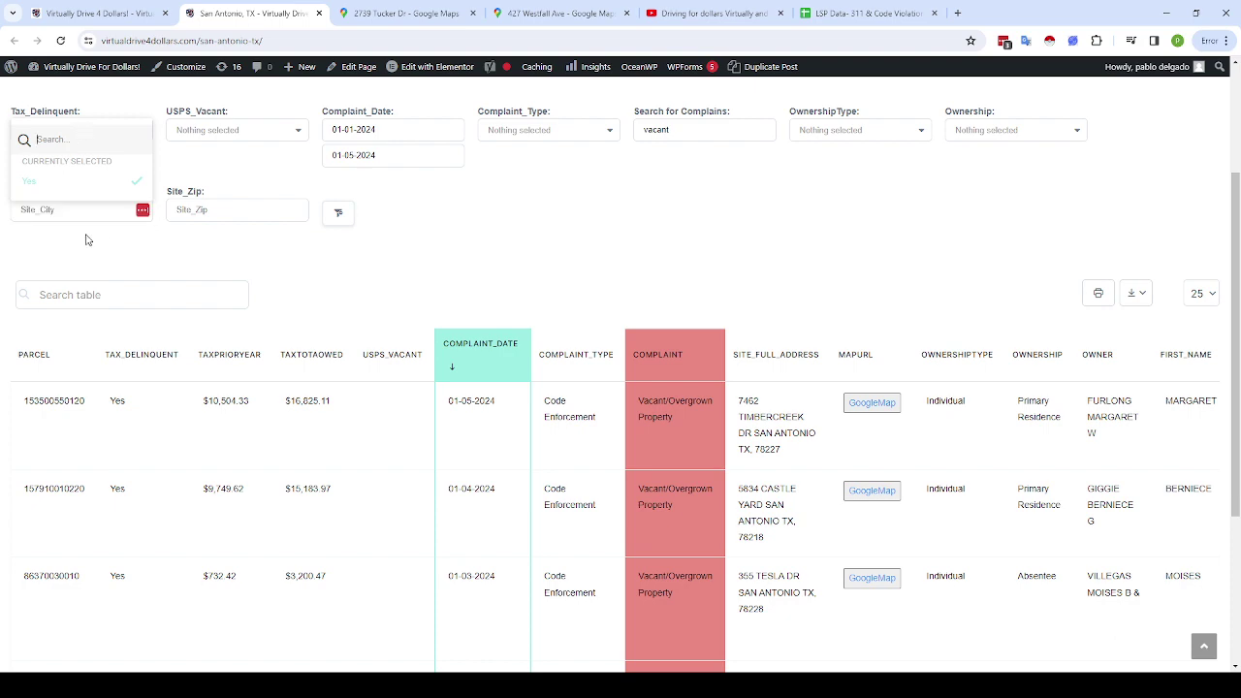
left_click(537, 321)
scroll(340, 320, "up", 4)
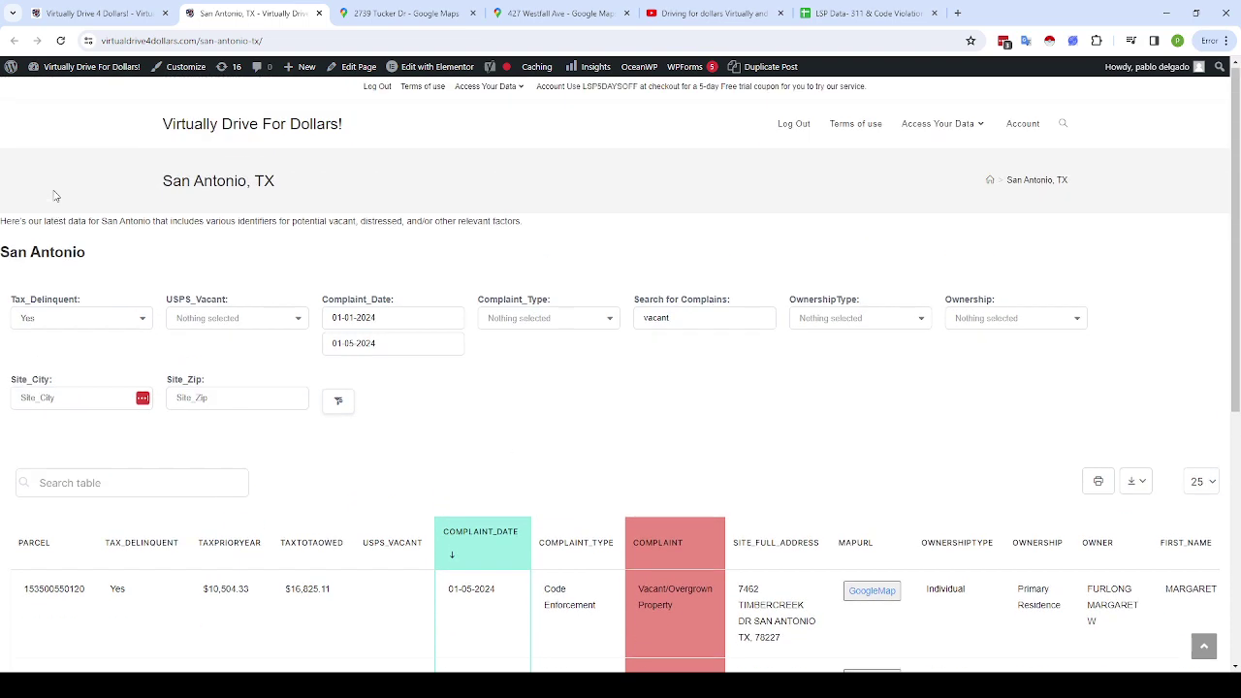
scroll(75, 242, "down", 2)
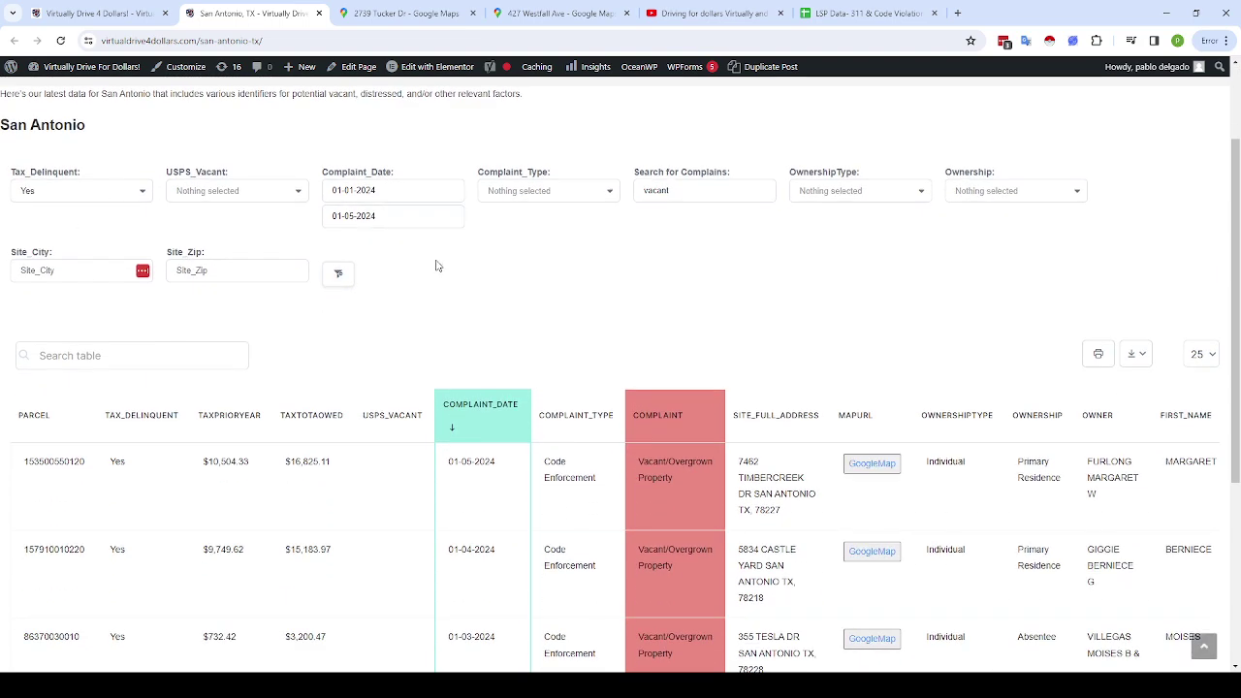
scroll(466, 279, "down", 3)
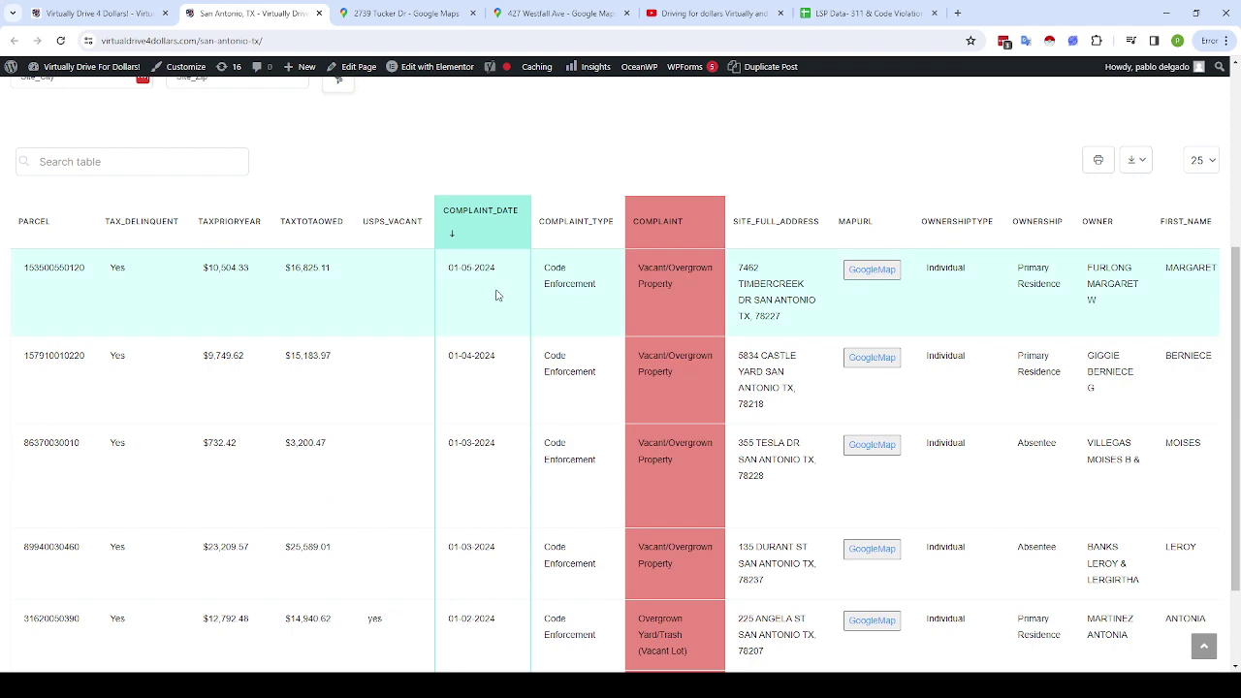
scroll(495, 295, "up", 2)
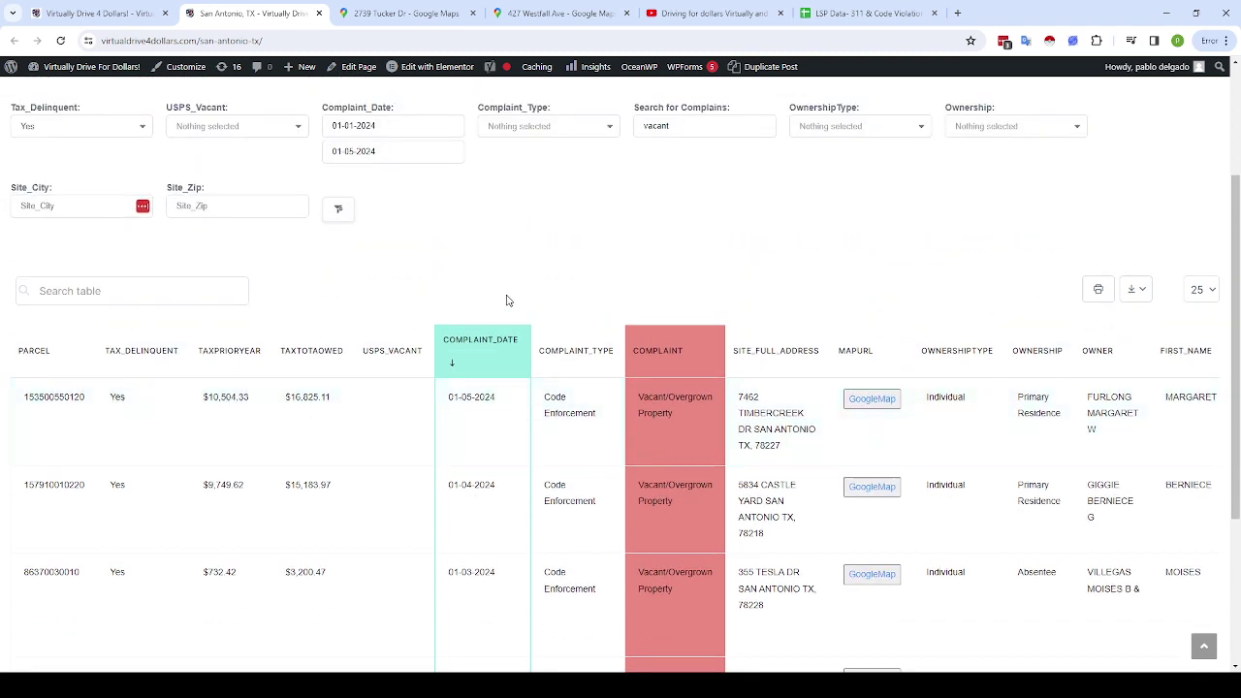
scroll(486, 288, "up", 2)
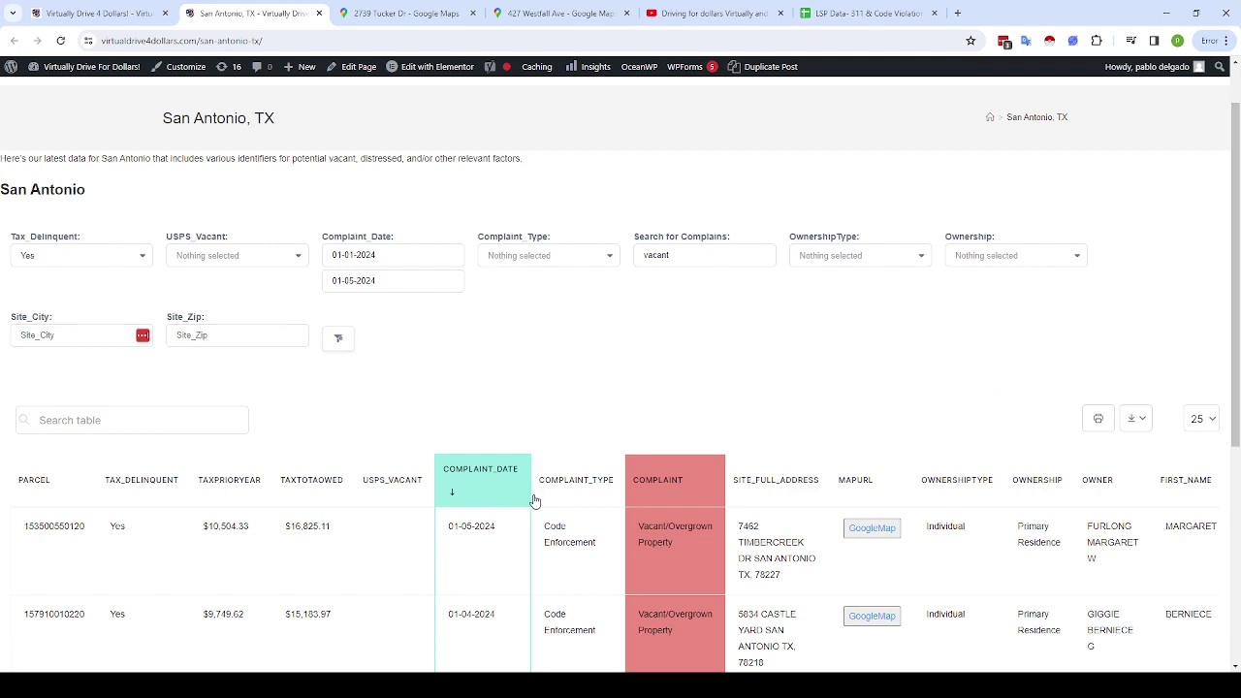
Step: Copy the ZIP code 78227 from the first listing, clear all filters and filter the table by Site_Zip 78227
double_click(773, 576)
key("ctrl+c")
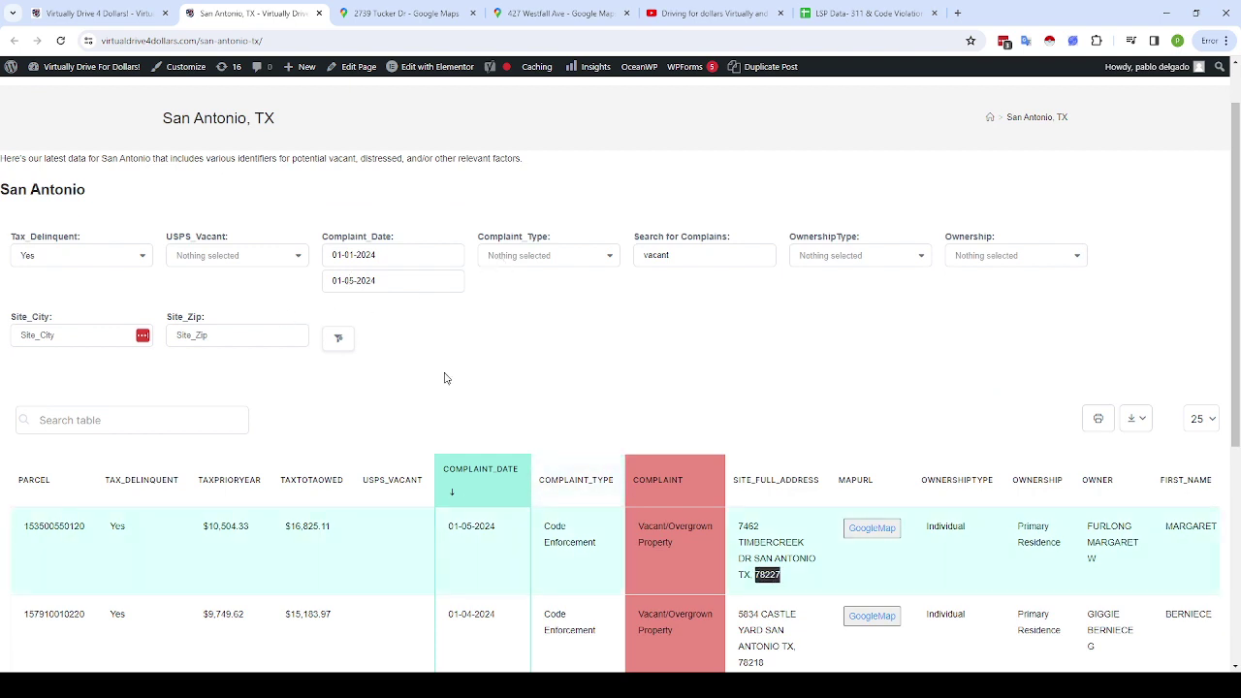
left_click(339, 341)
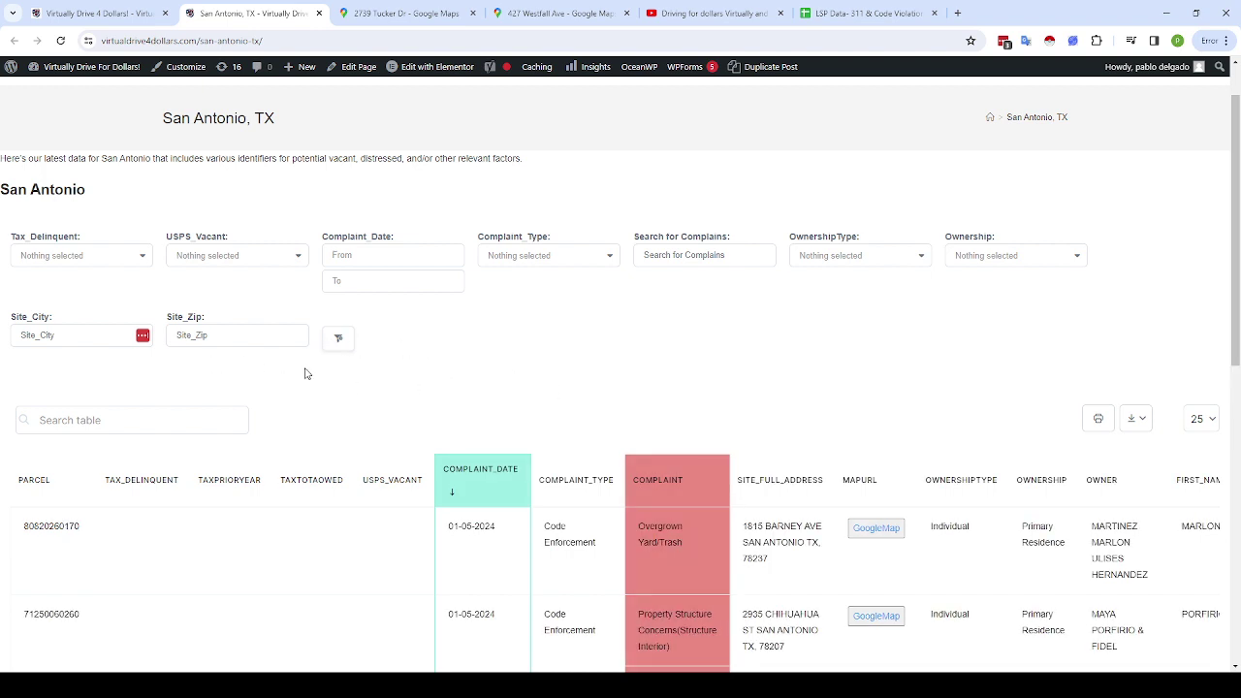
left_click(242, 336)
key("ctrl+v")
scroll(452, 351, "down", 1)
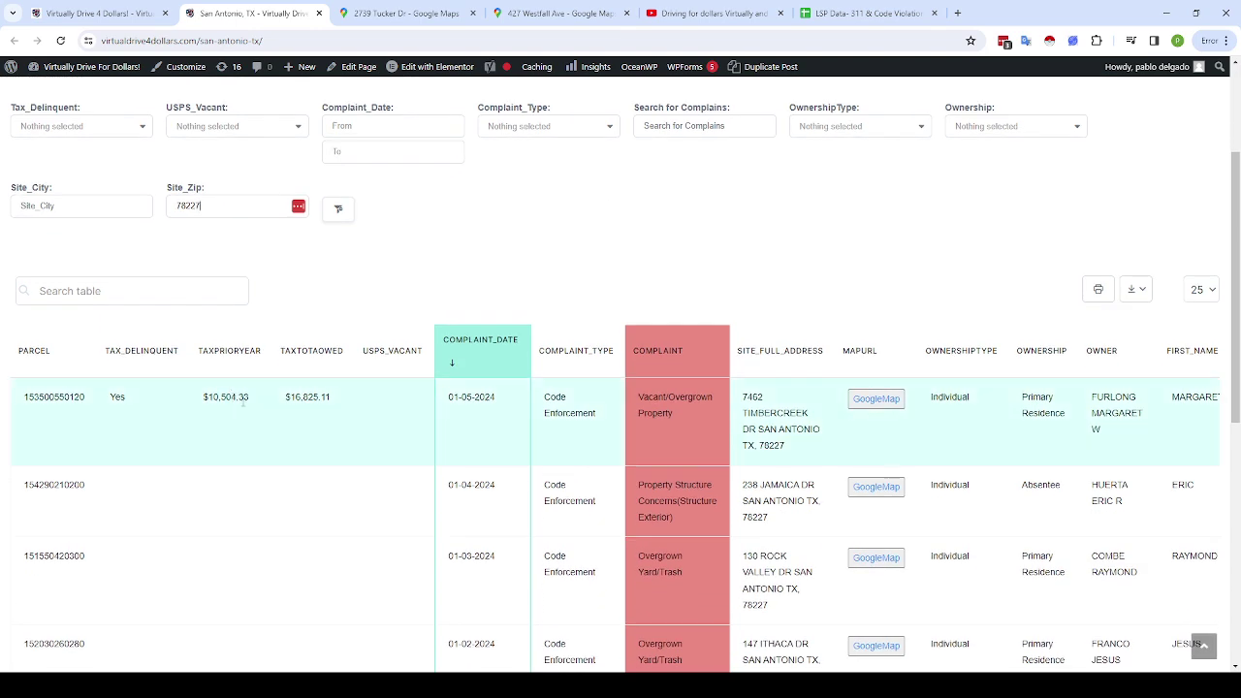
scroll(379, 409, "down", 1)
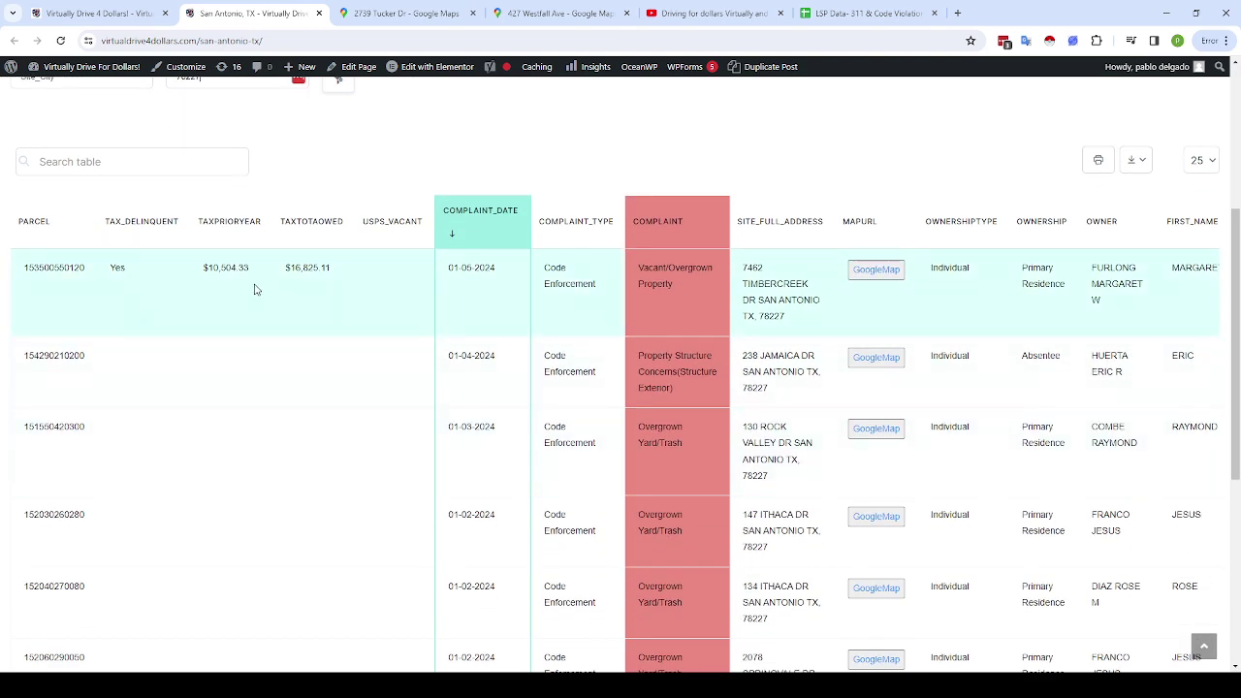
Step: Examine the ZIP 78227 listings across all columns, from tax and complaint details to assessed value and acreage, along with the table's filters
scroll(235, 321, "down", 1)
scroll(622, 269, "up", 1)
scroll(352, 350, "down", 1)
scroll(352, 349, "up", 3)
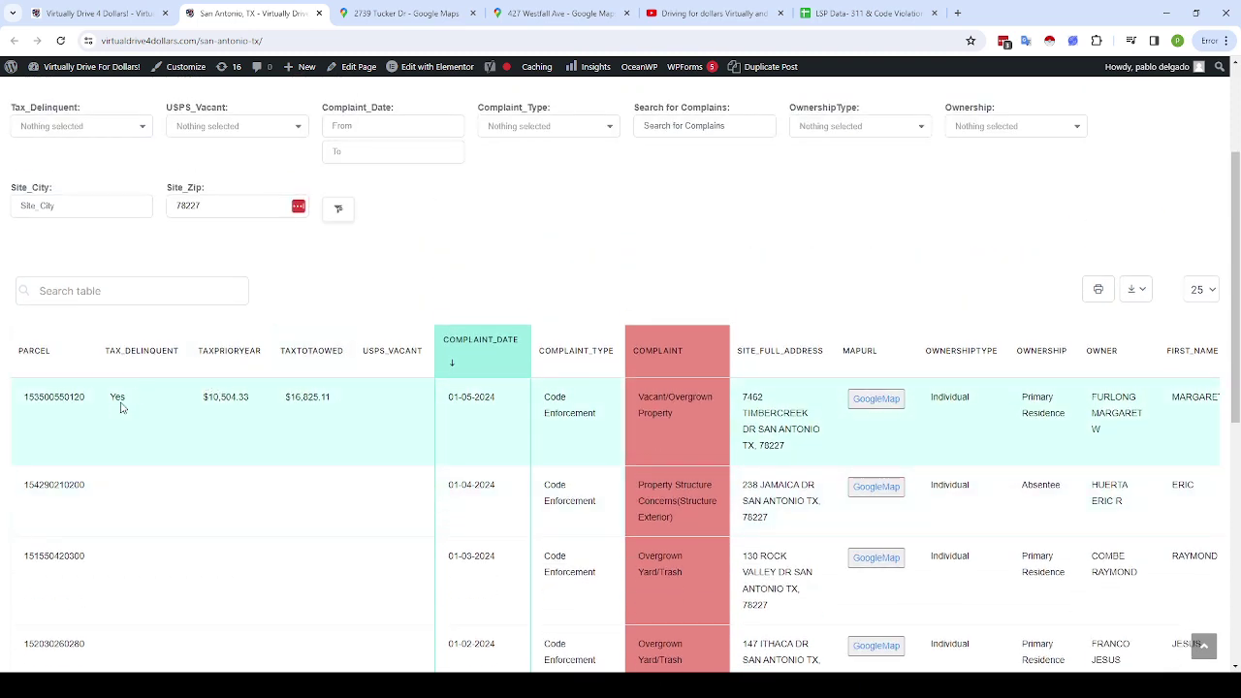
scroll(116, 404, "right", 10)
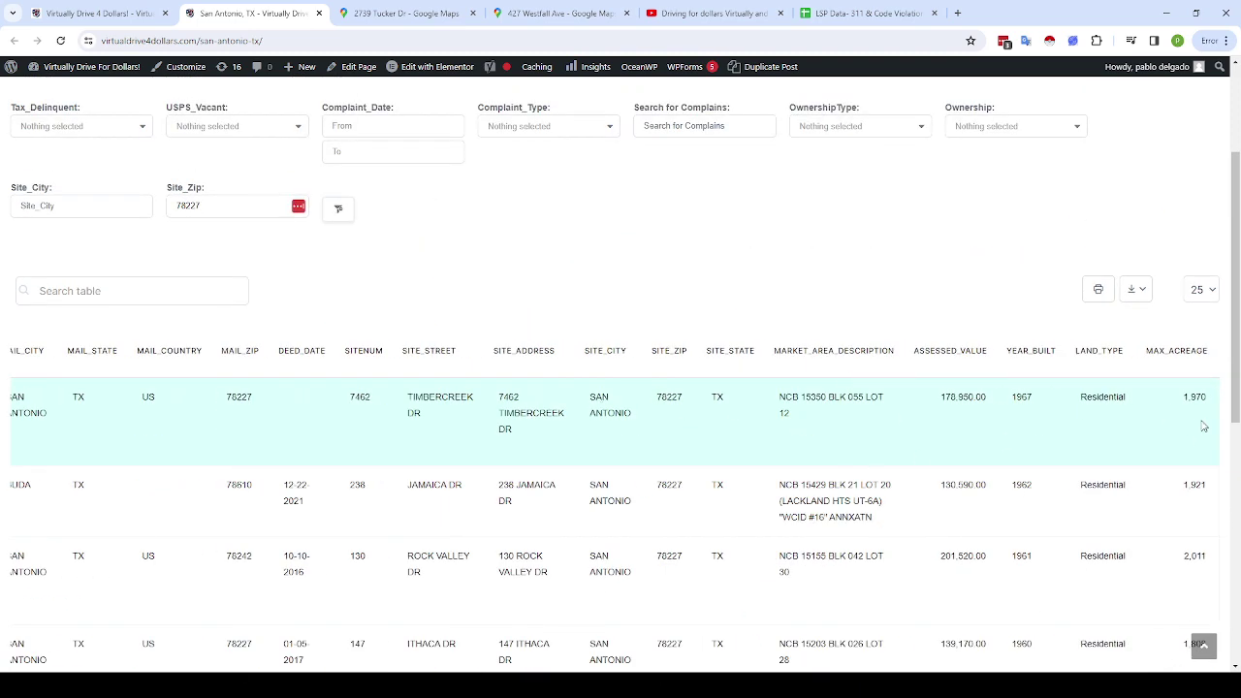
scroll(126, 417, "left", 10)
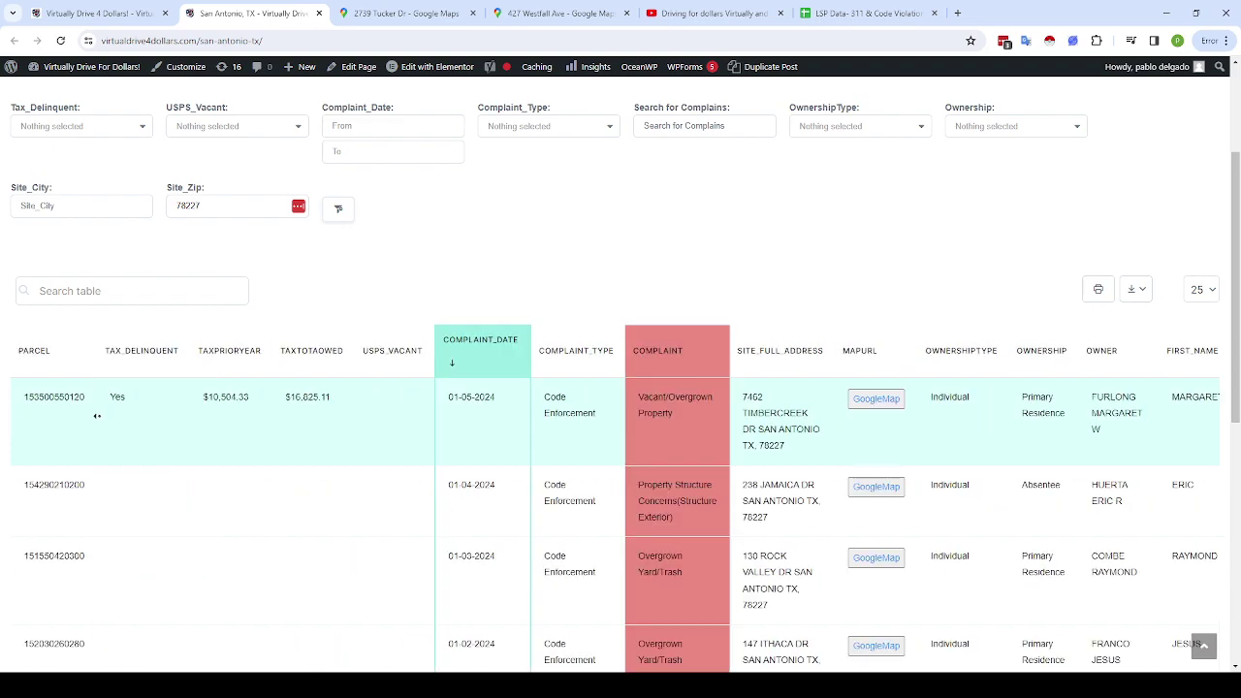
scroll(183, 421, "down", 4)
scroll(187, 430, "up", 4)
scroll(187, 430, "up", 3)
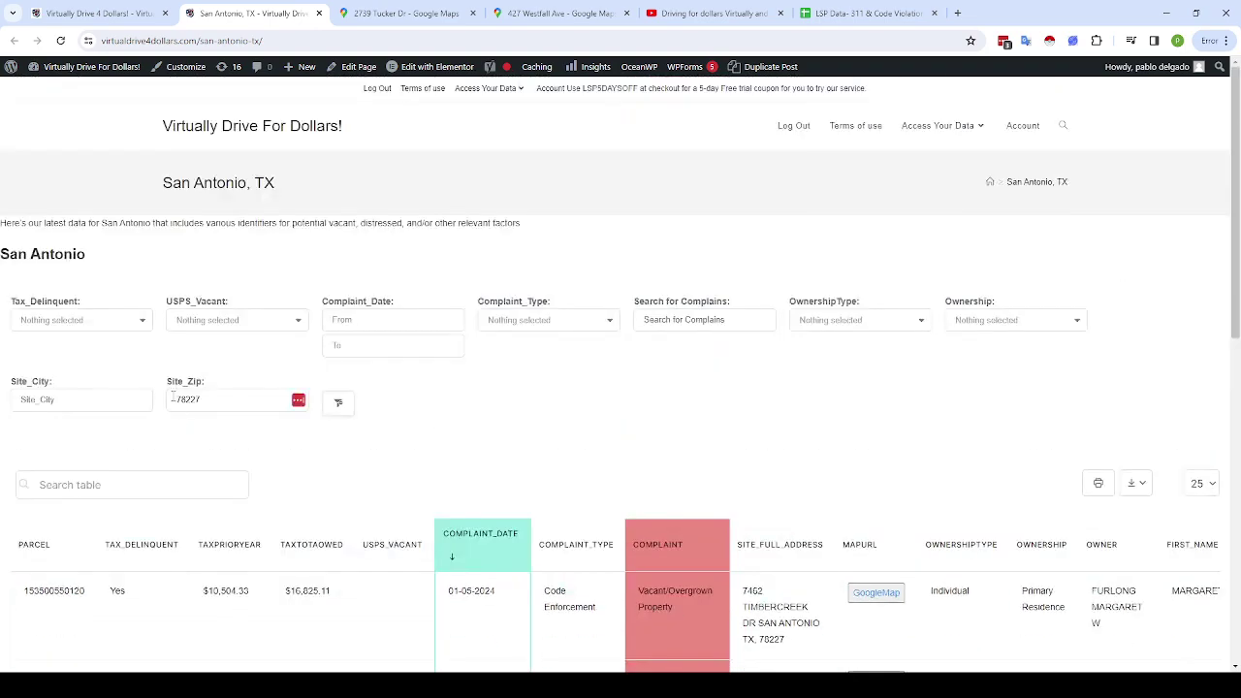
scroll(518, 329, "down", 1)
scroll(470, 289, "up", 1)
scroll(366, 352, "down", 2)
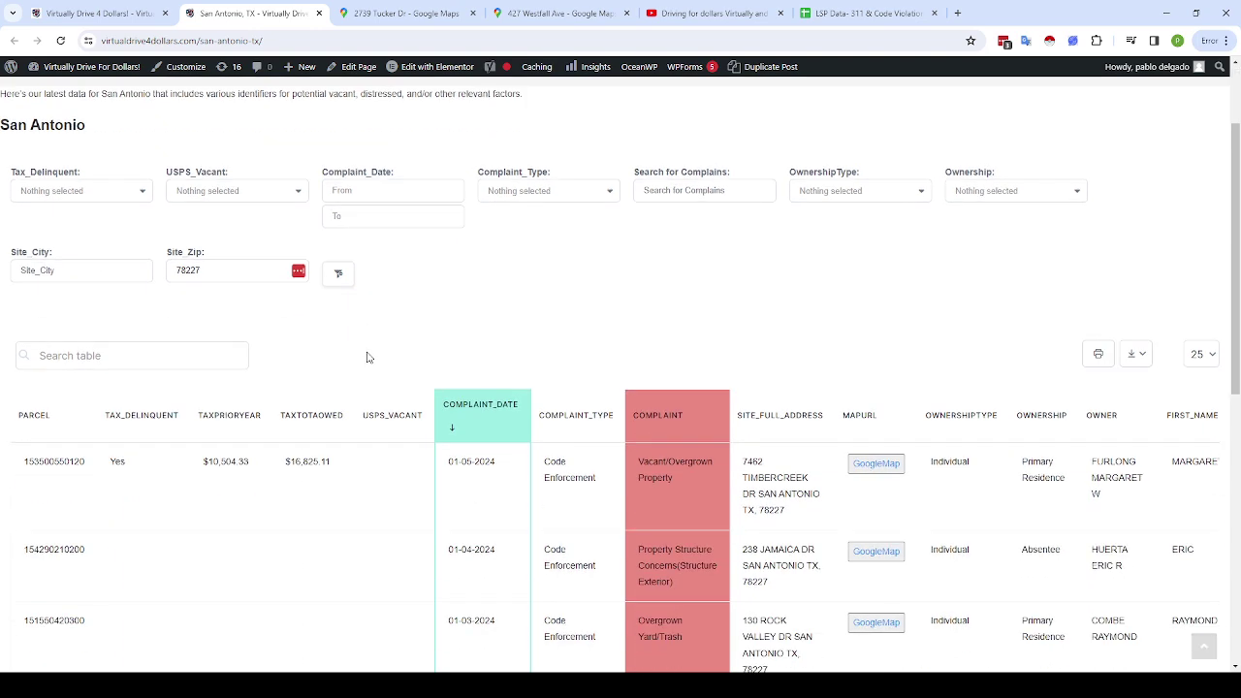
scroll(366, 358, "up", 2)
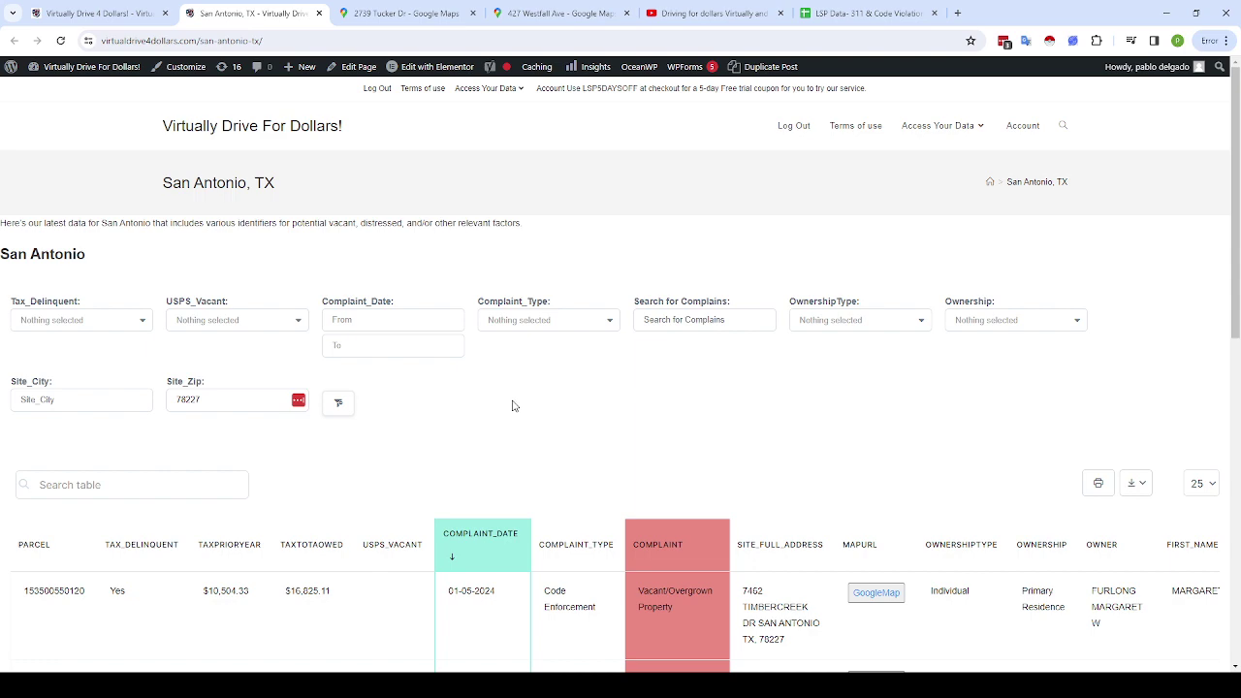
Step: Switch to the LSP Data 311 & Code Violations spreadsheet and review its cities, populations and data source links
left_click(840, 13)
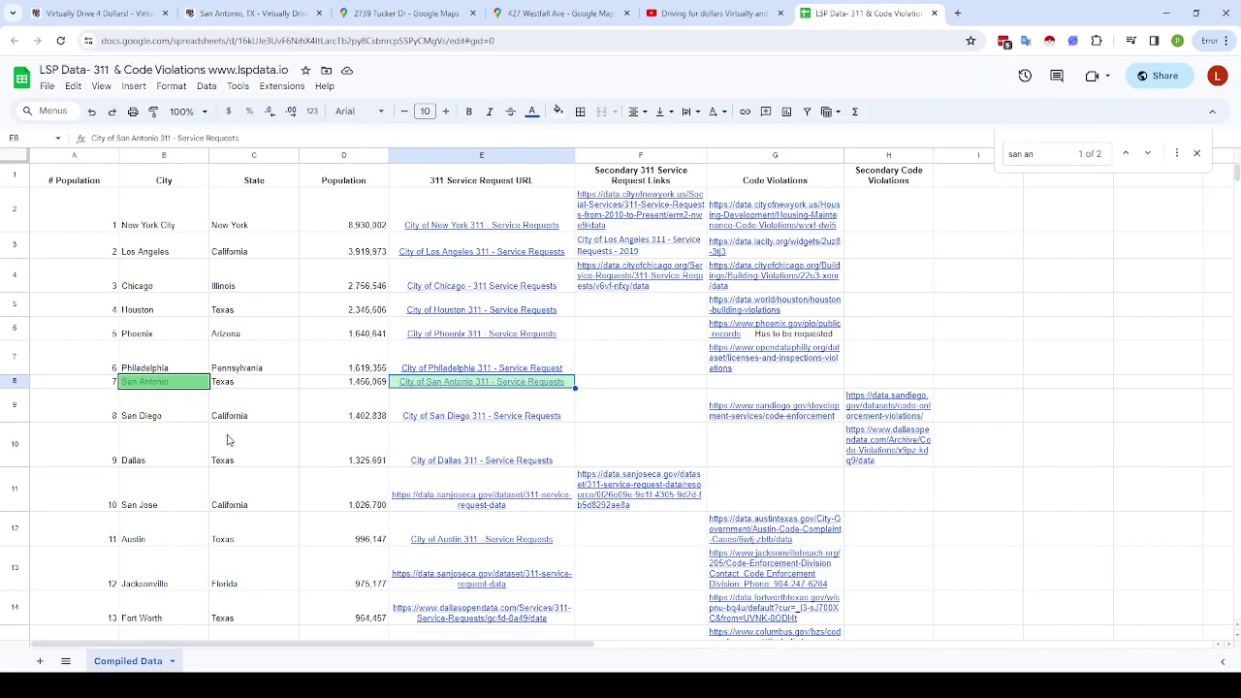
left_click(315, 309)
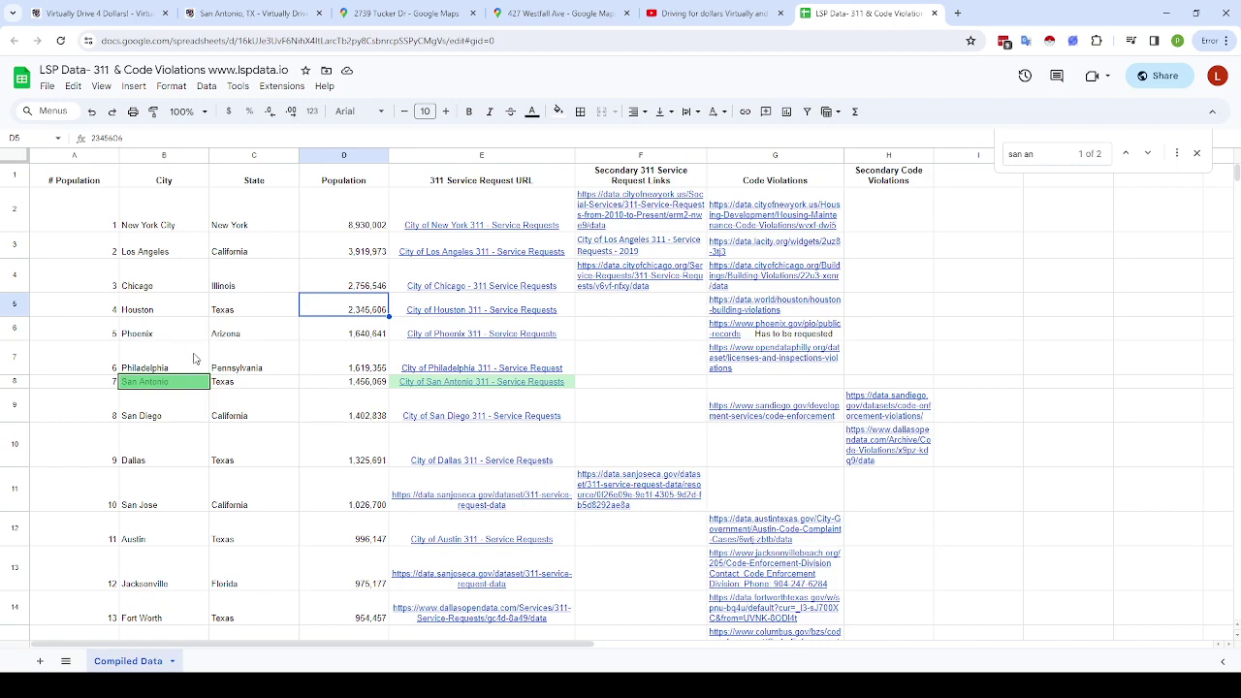
scroll(303, 398, "down", 5)
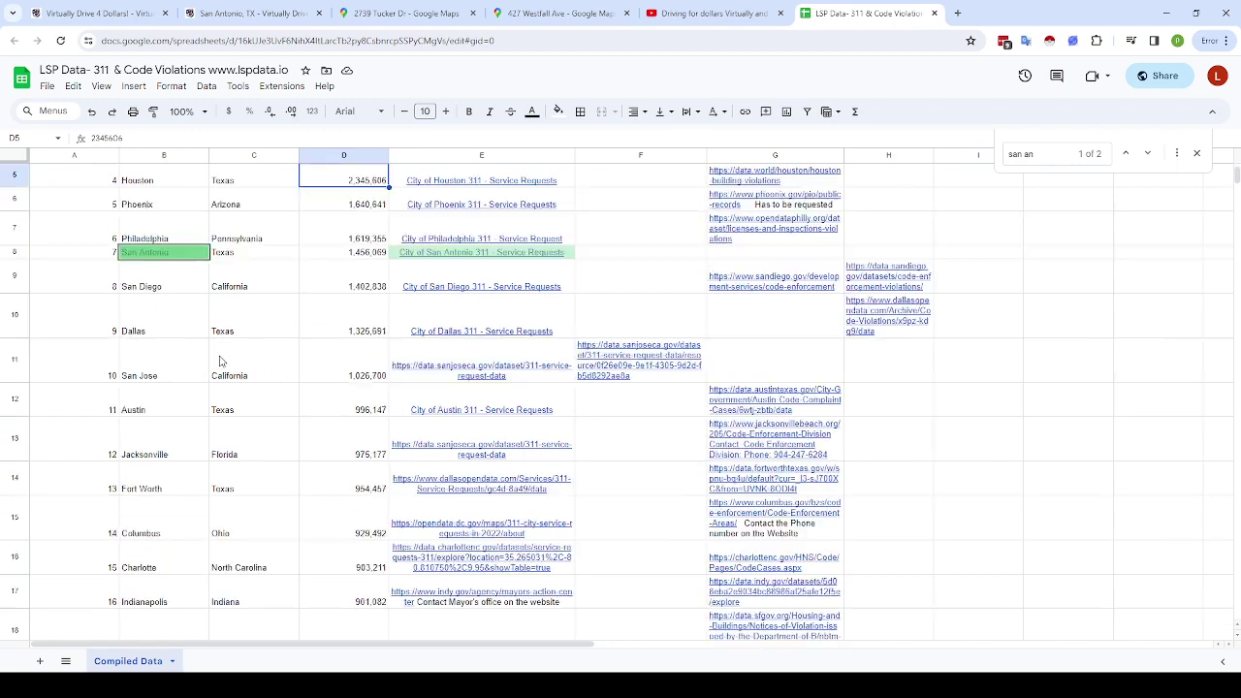
scroll(241, 427, "up", 5)
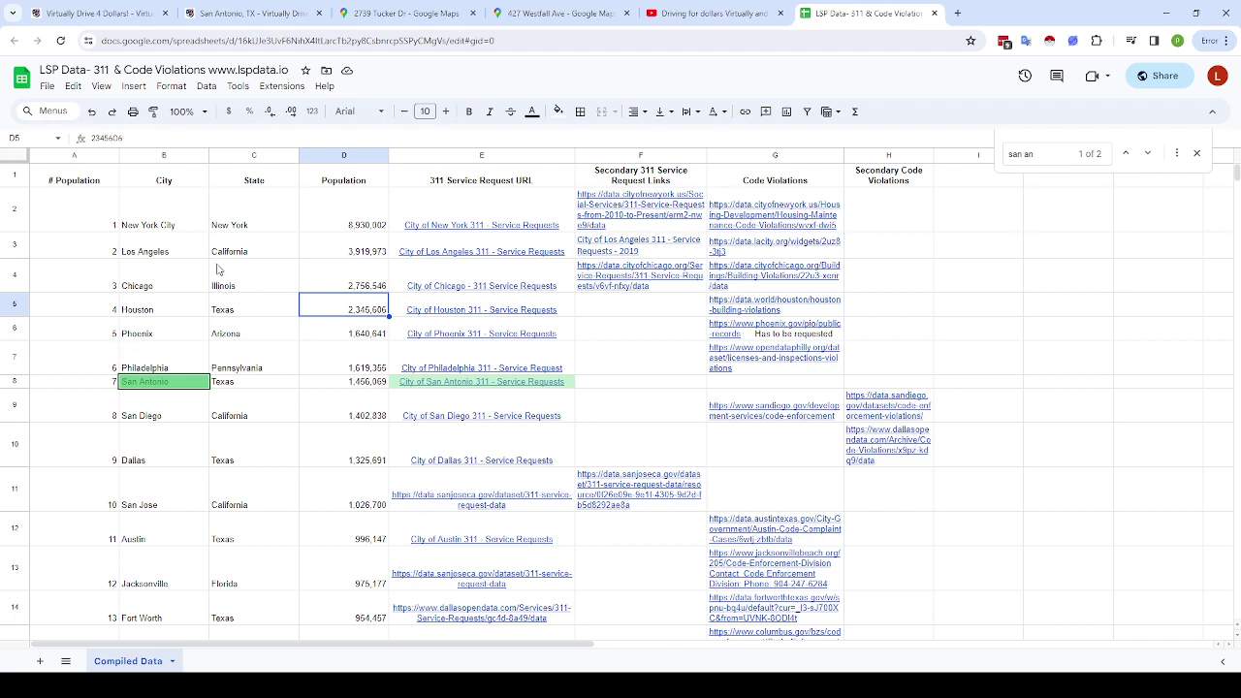
Step: Switch to the Virtually Drive 4 Dollars home page and review its "Here's how it works!" section
left_click(129, 19)
scroll(199, 302, "up", 1)
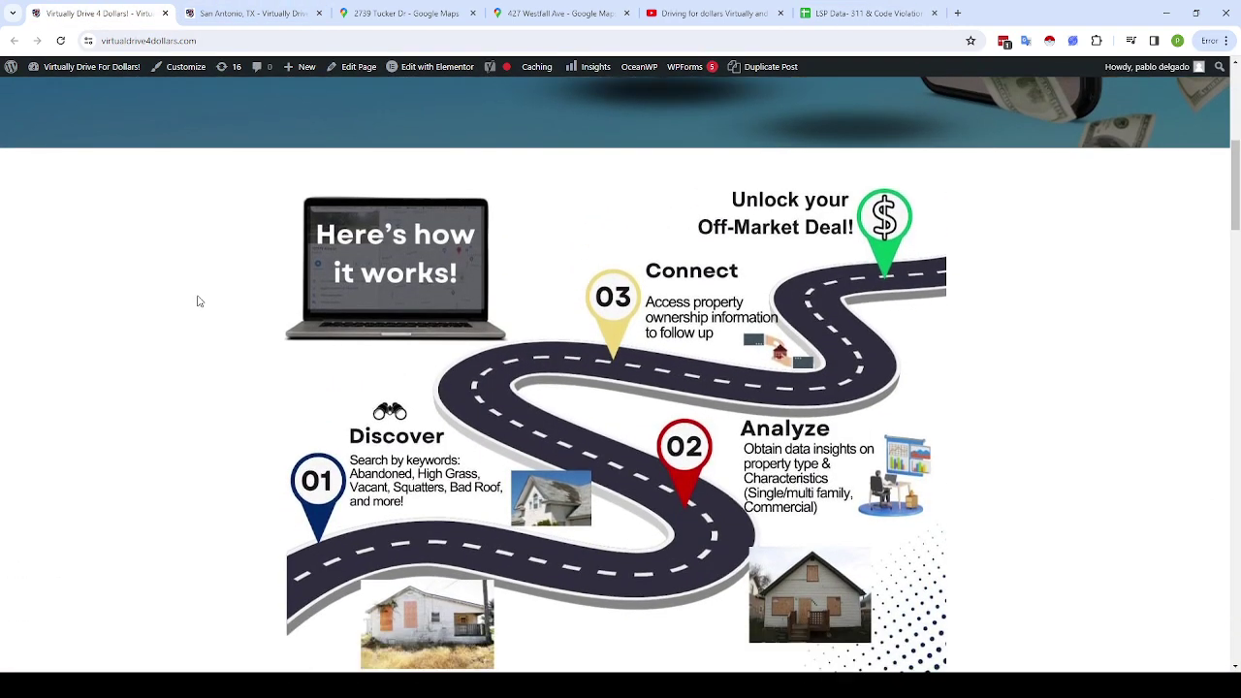
scroll(199, 302, "down", 1)
Step: Return to the San Antonio table page, look over its listings and highlight the free-trial coupon code LSP5DAYSOFF in the page header
left_click(244, 13)
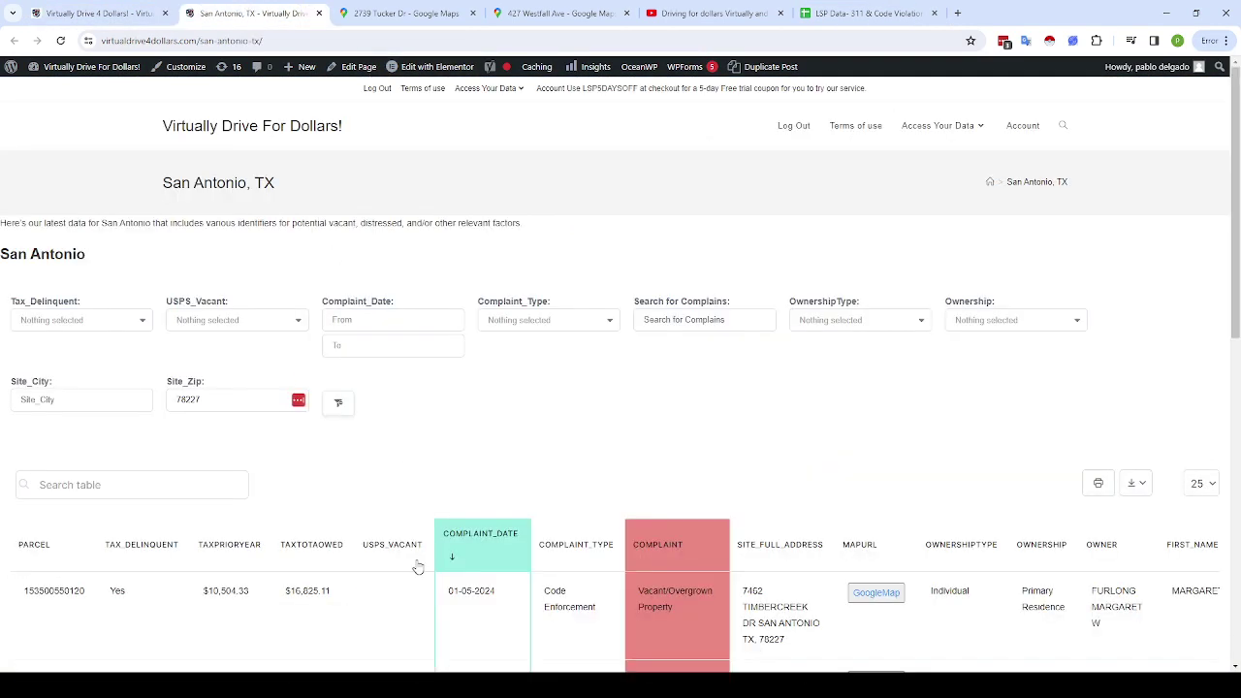
scroll(417, 567, "down", 2)
scroll(271, 411, "up", 2)
double_click(592, 90)
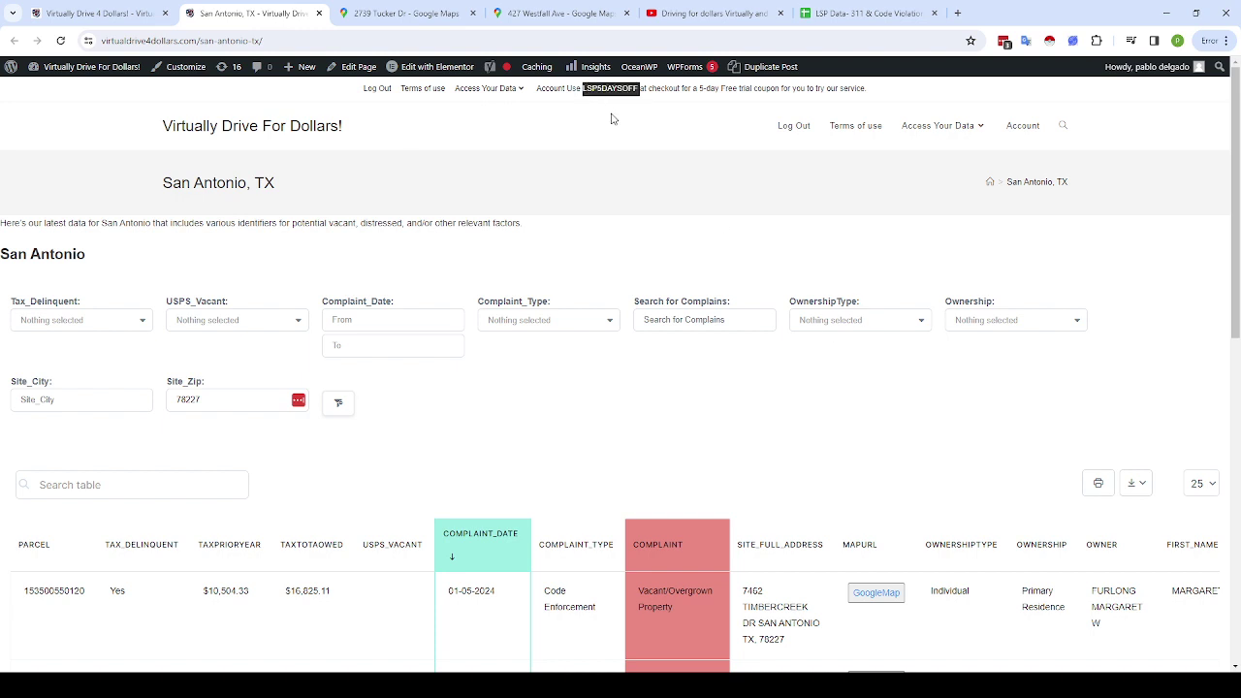
Step: Export the San Antonio listings filtered by ZIP 78227 to Excel and return to the table
left_click(1137, 483)
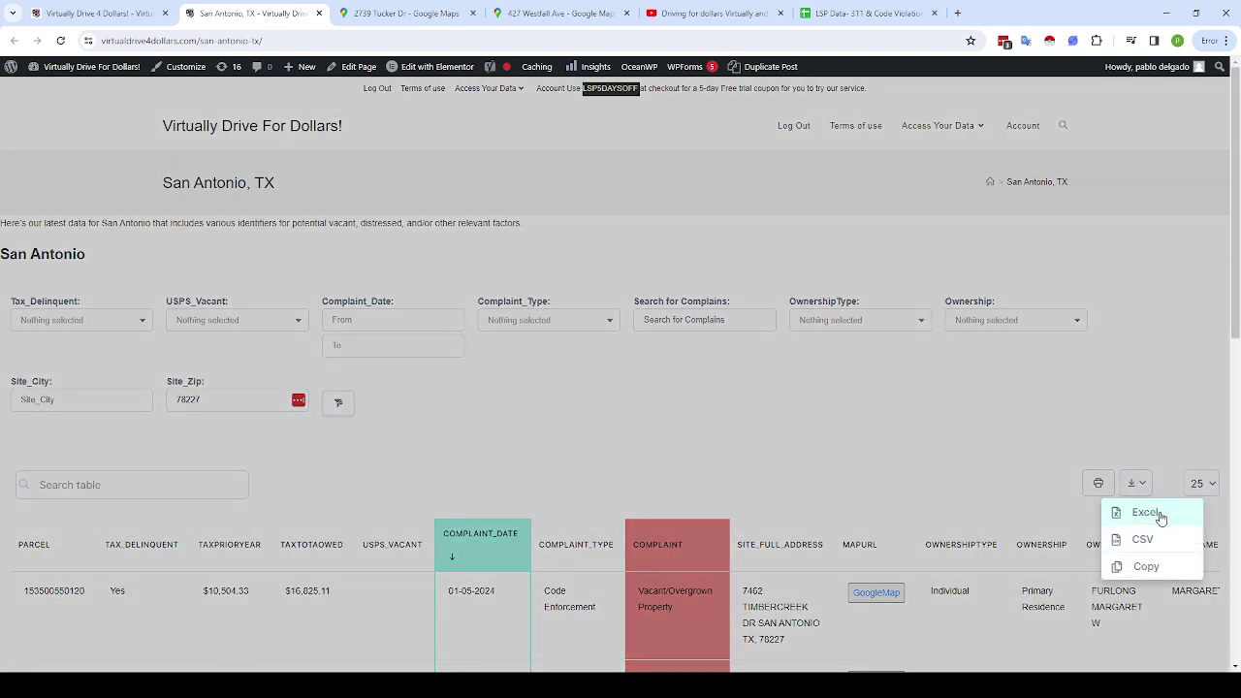
left_click(1159, 514)
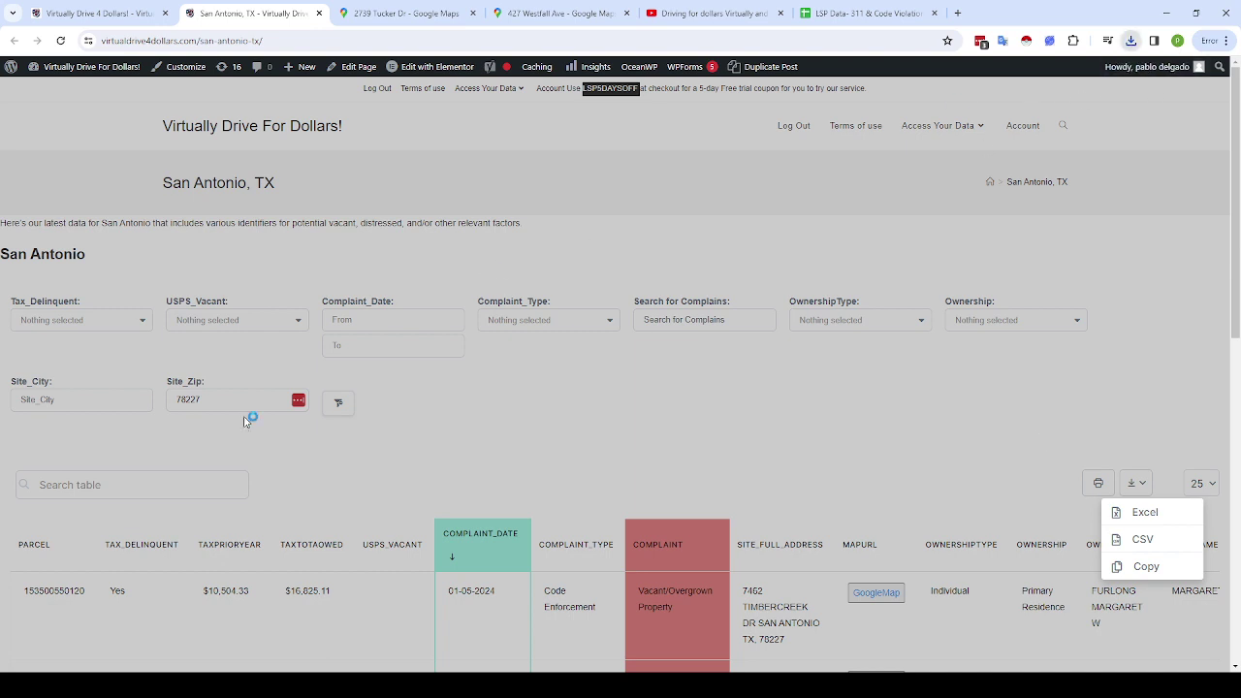
left_click(611, 88)
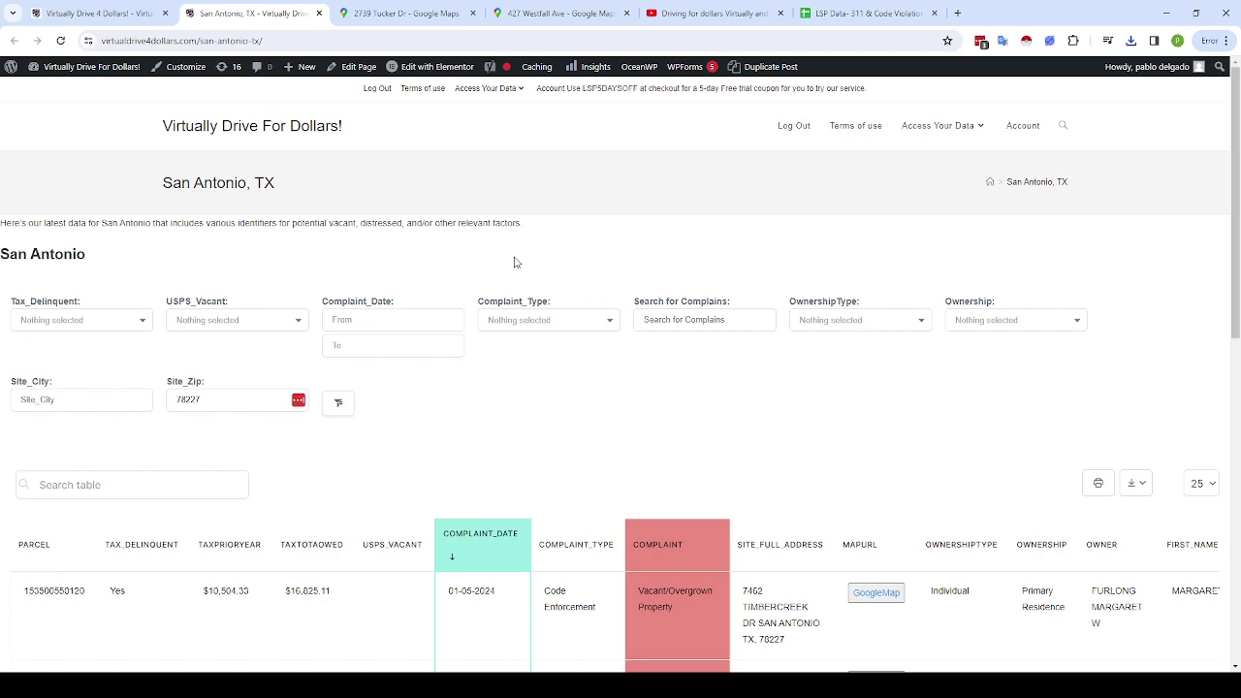
scroll(518, 263, "down", 2)
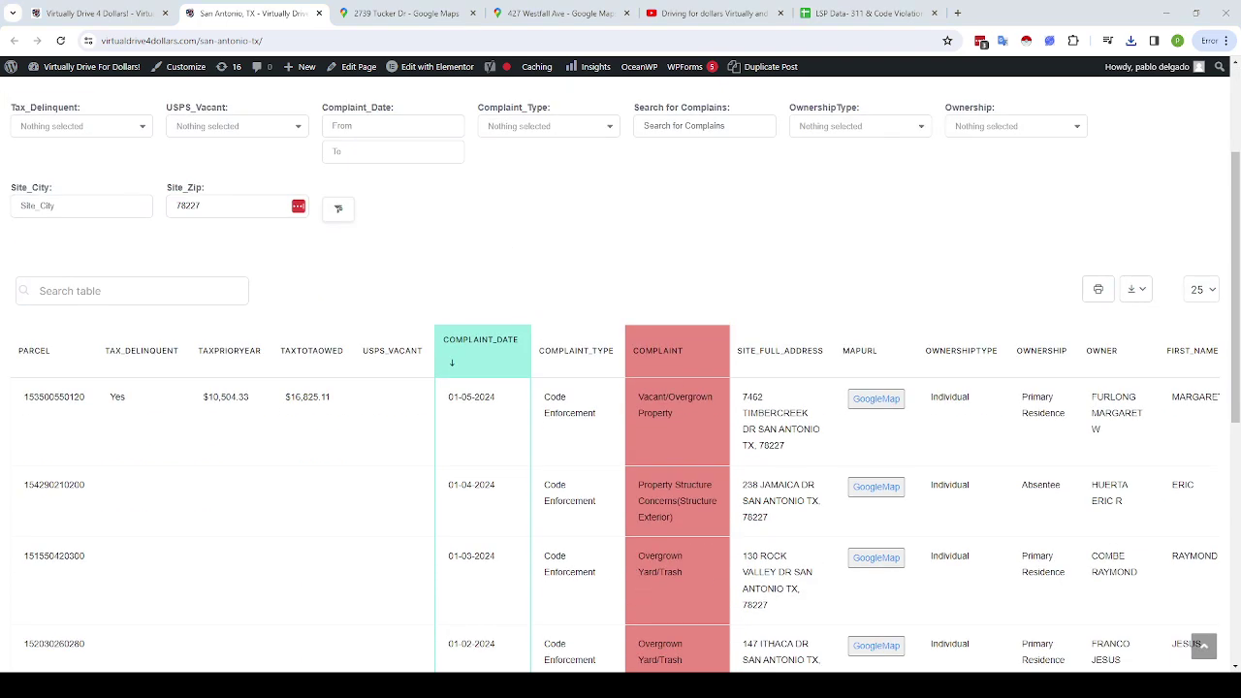